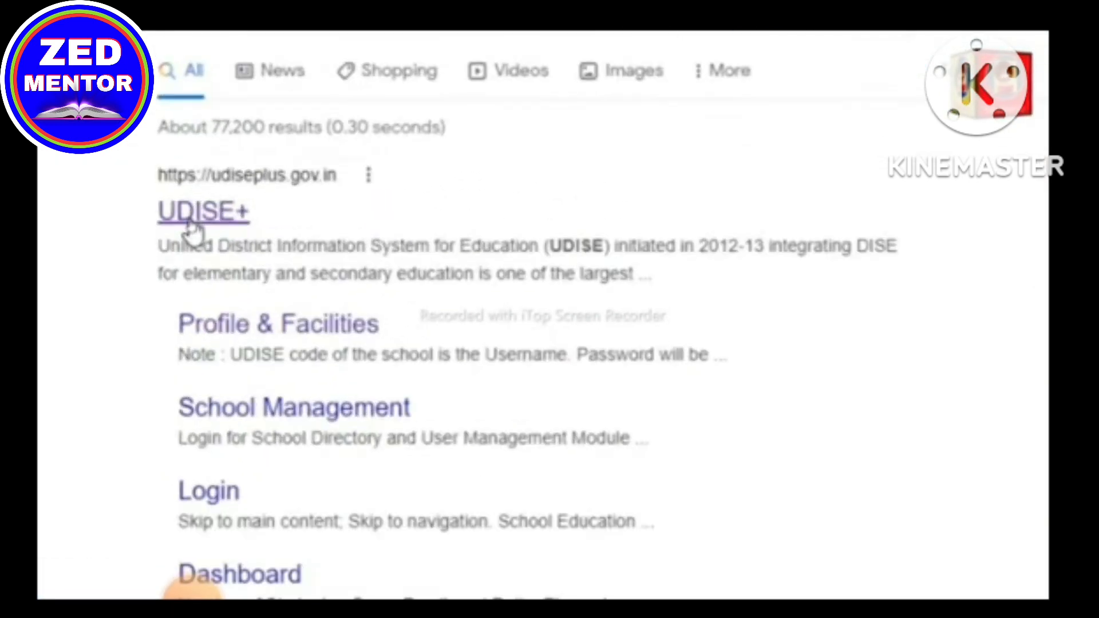
# Open the UDISE+ website and go to the Teacher Module login for AY 2022-23.
pyautogui.click(194, 229)
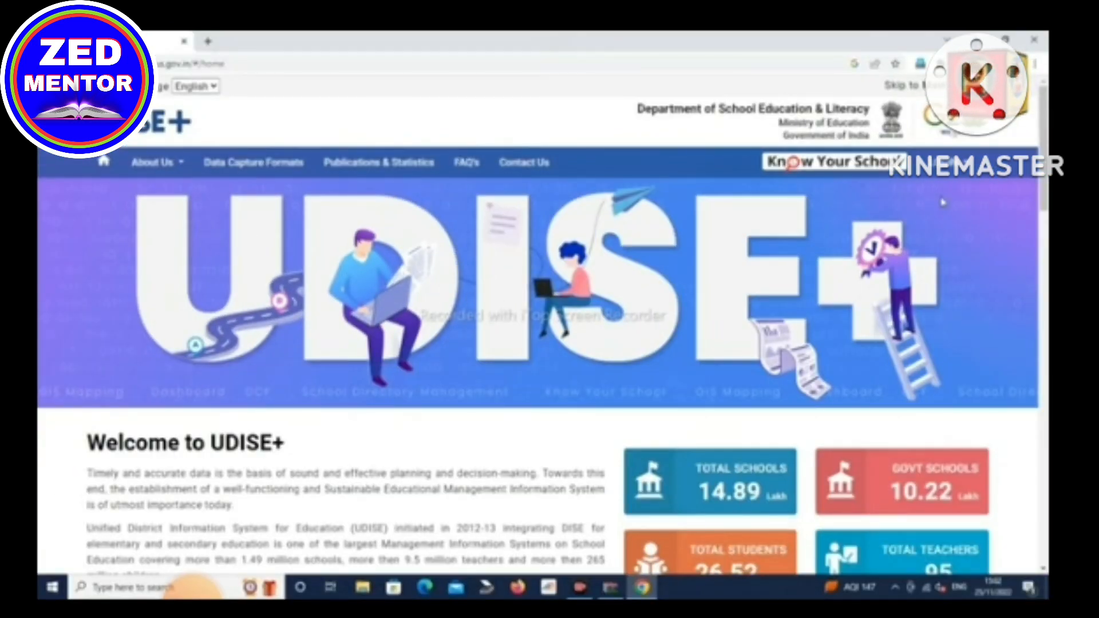
pyautogui.moveTo(947, 178)
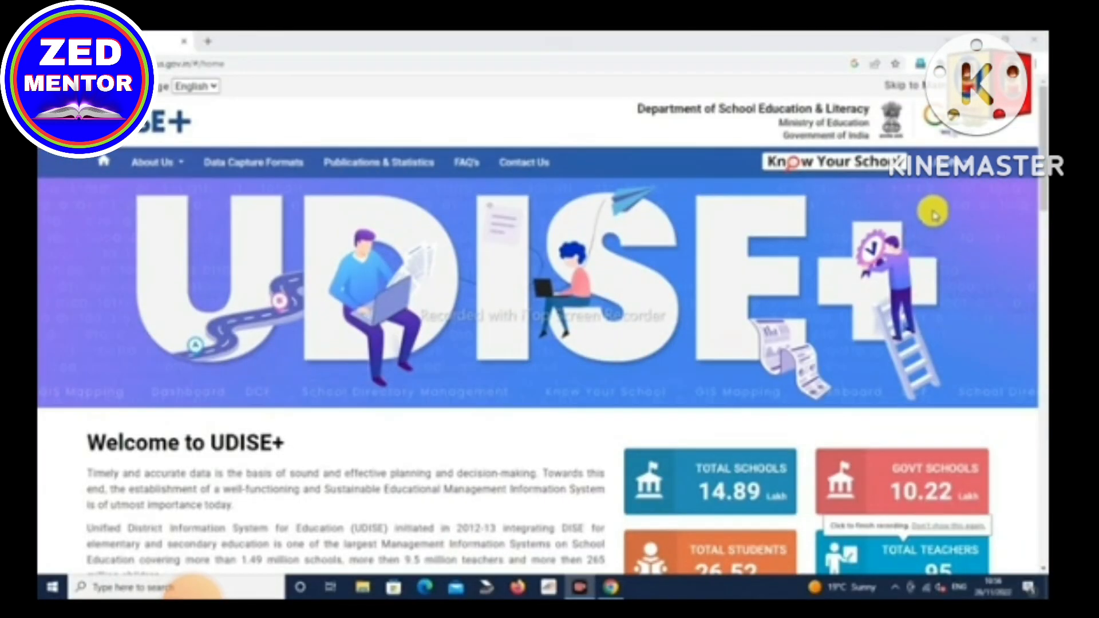
pyautogui.moveTo(944, 175)
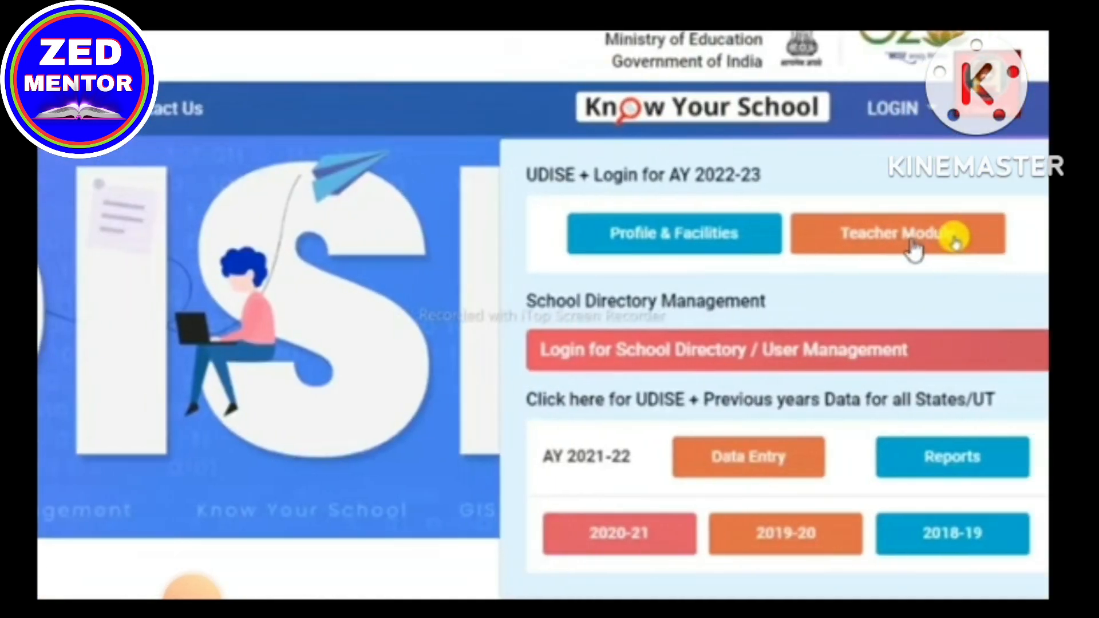
pyautogui.click(914, 249)
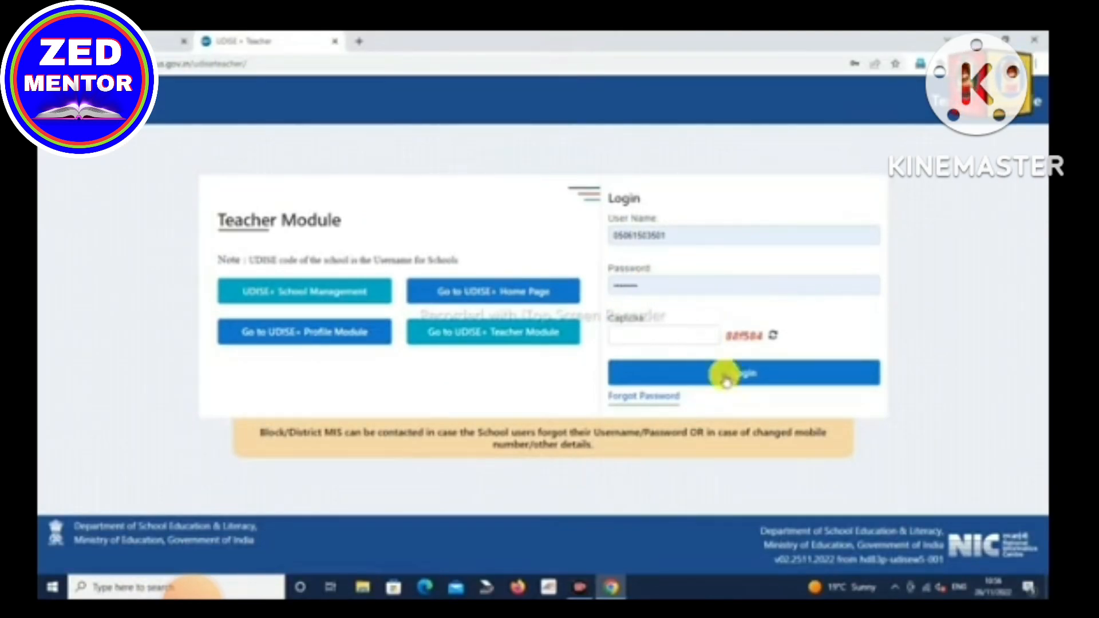
# Enter the captcha, log in to the Teacher Module and open the list of total teaching staff in position.
pyautogui.click(745, 373)
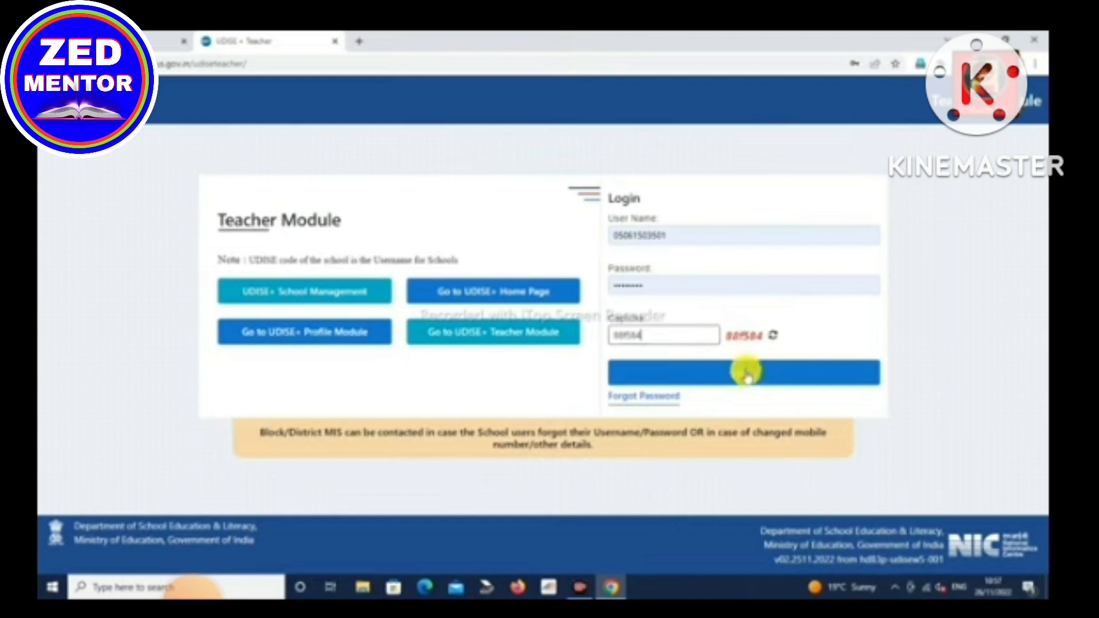
pyautogui.click(747, 375)
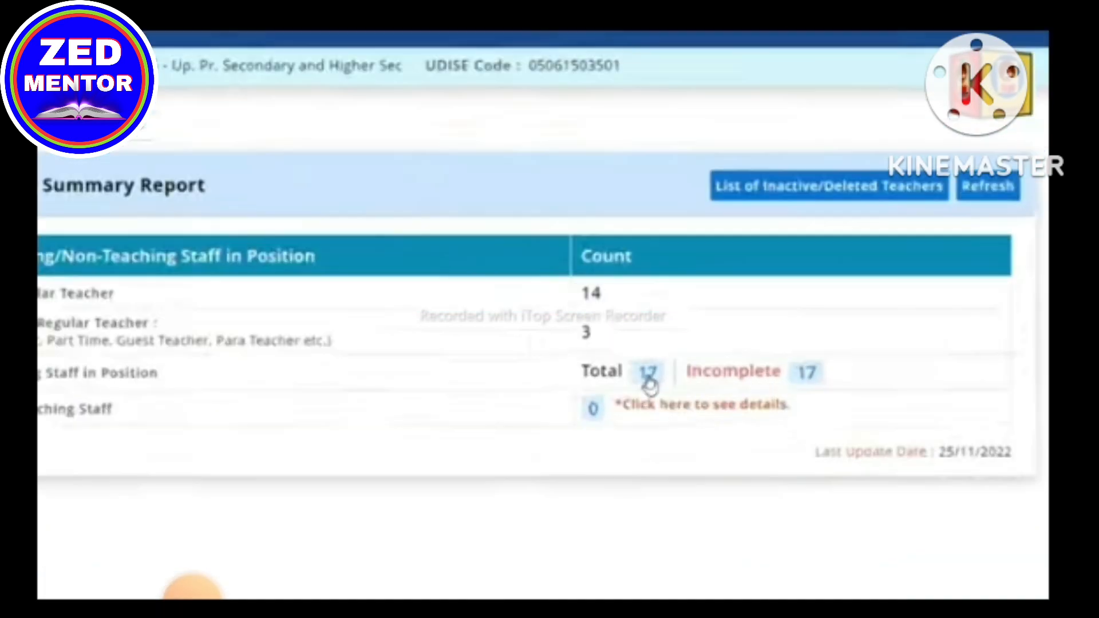
pyautogui.click(649, 378)
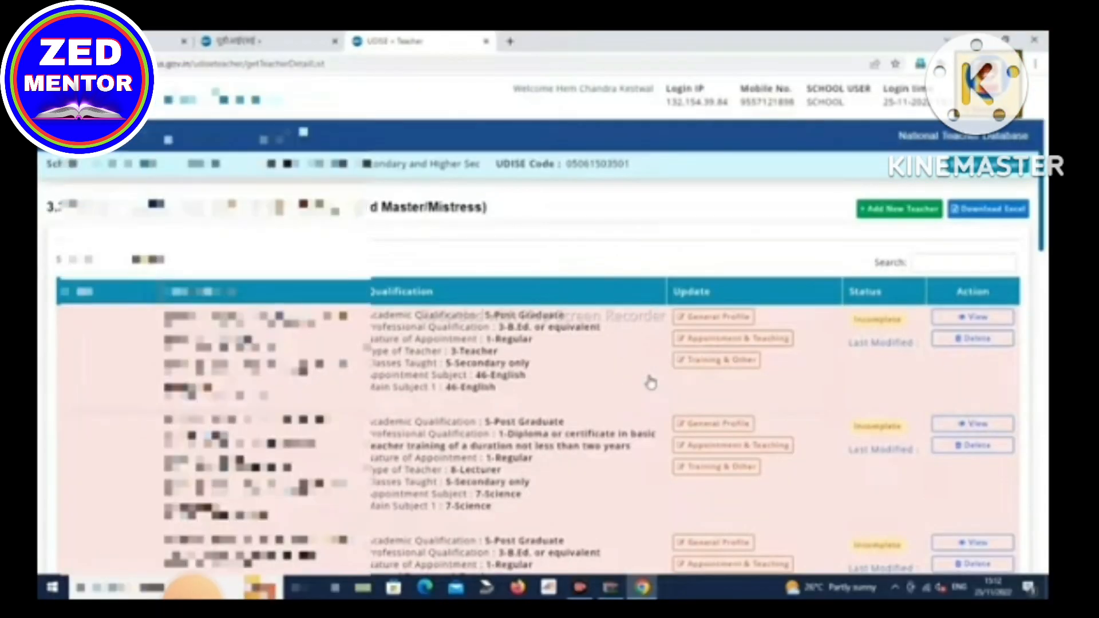
# Open the General Profile form of the Sports teacher from the staff list.
pyautogui.scroll(-1, 651, 383)
pyautogui.scroll(-4, 651, 382)
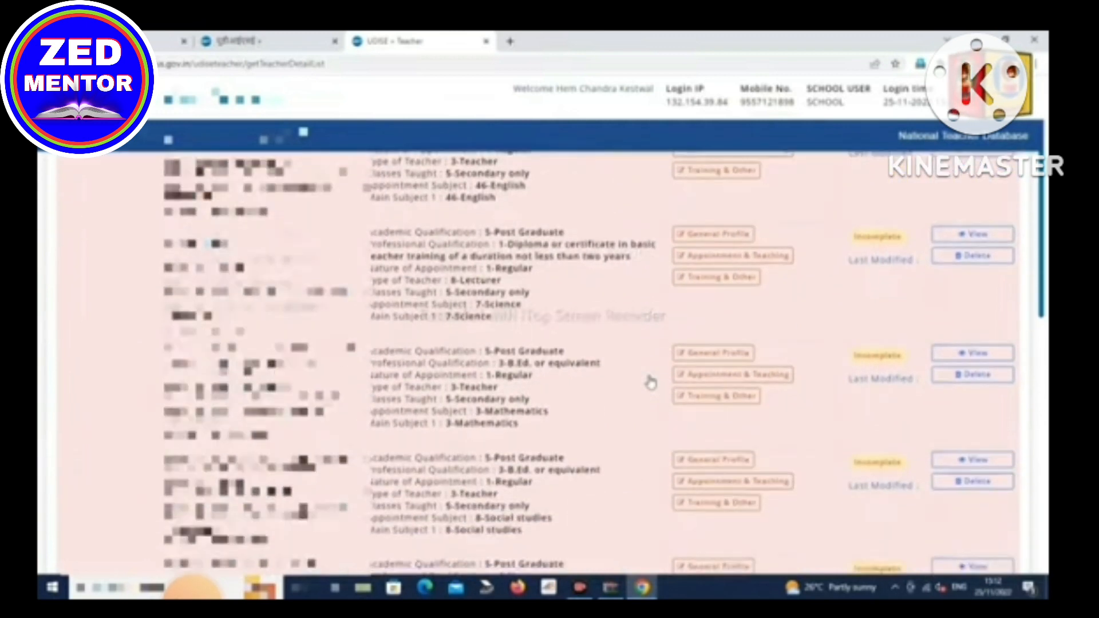
pyautogui.scroll(-4, 651, 382)
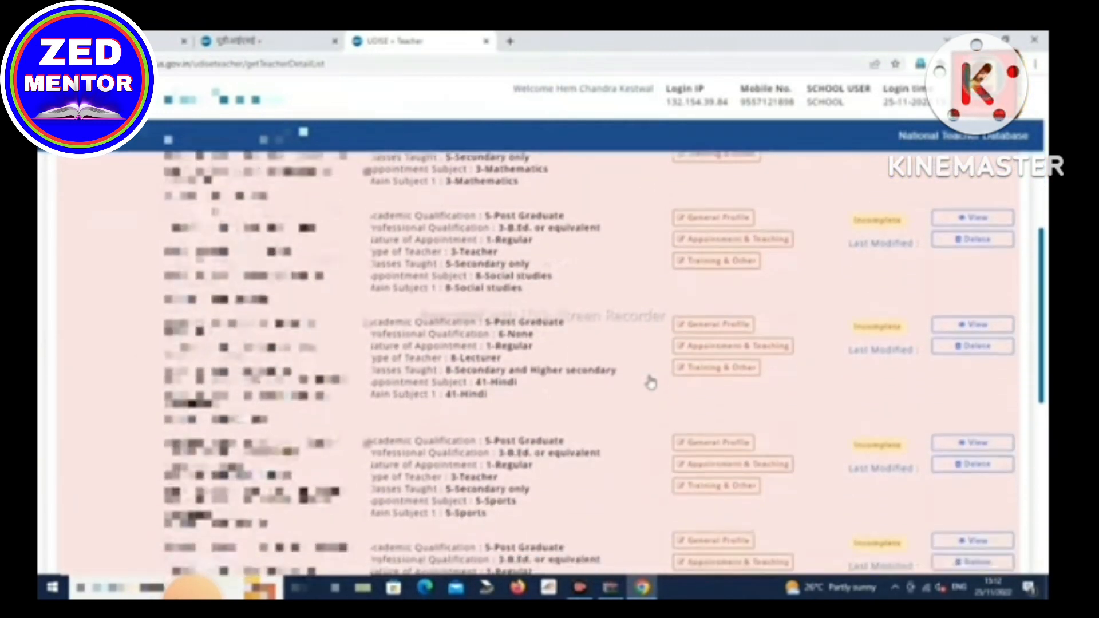
pyautogui.scroll(-2, 651, 382)
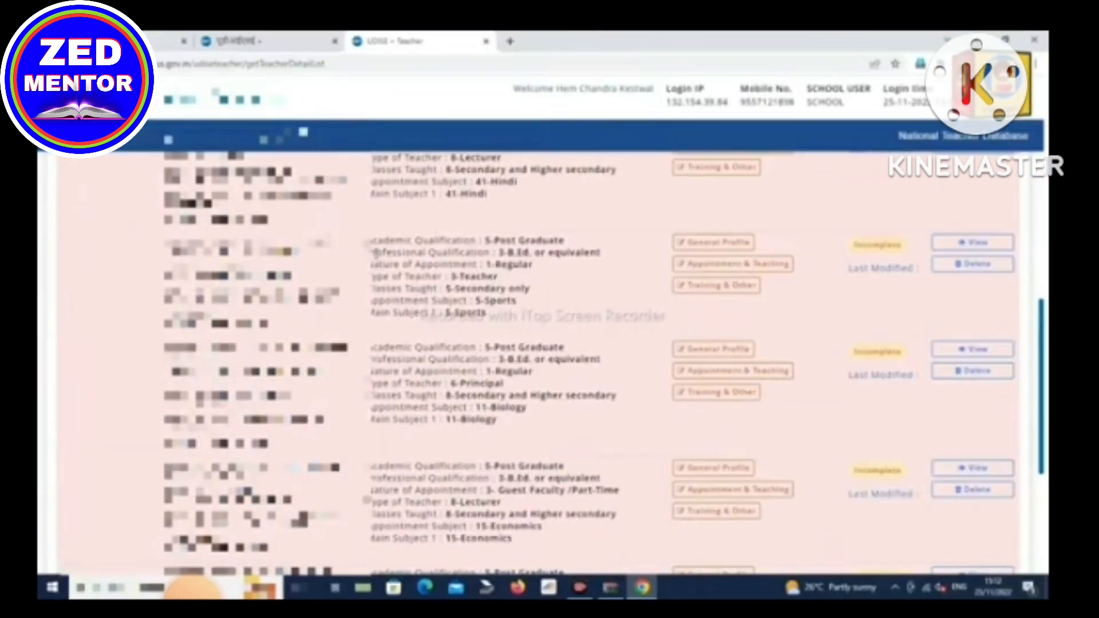
pyautogui.click(723, 246)
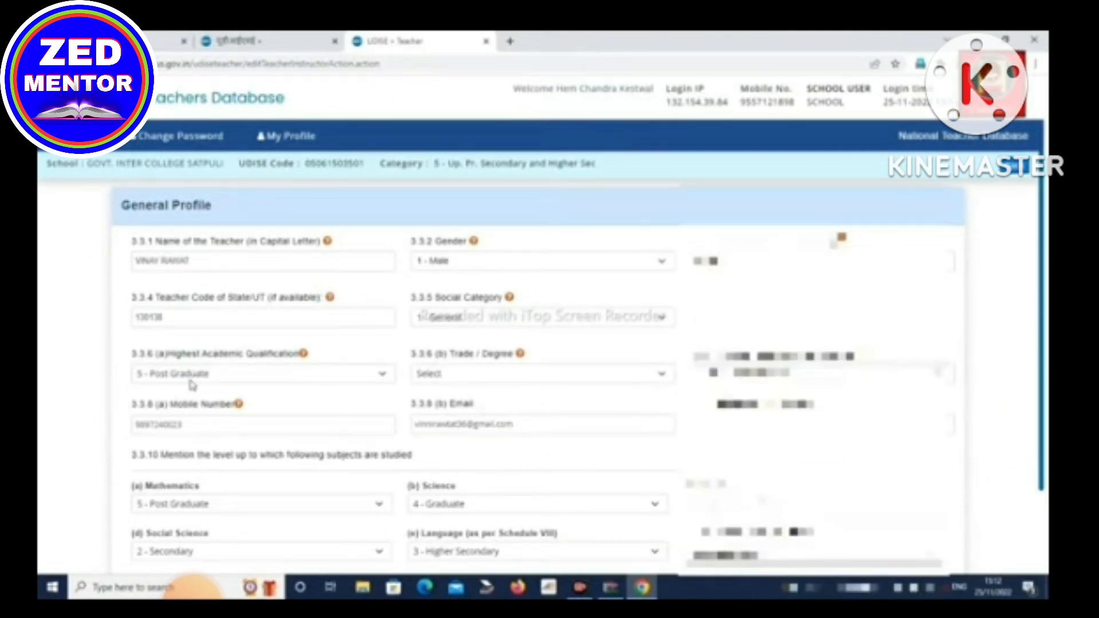
# Set the Trade / Degree to 2-MSC, fill in the field beside Email, and submit the General Profile update.
pyautogui.click(490, 375)
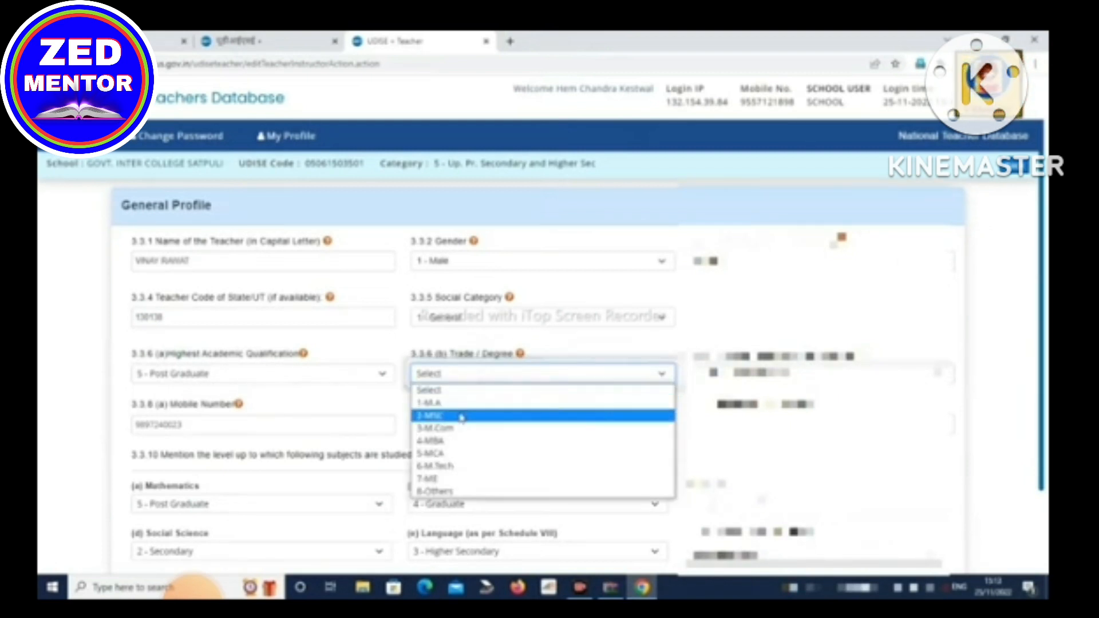
pyautogui.click(461, 416)
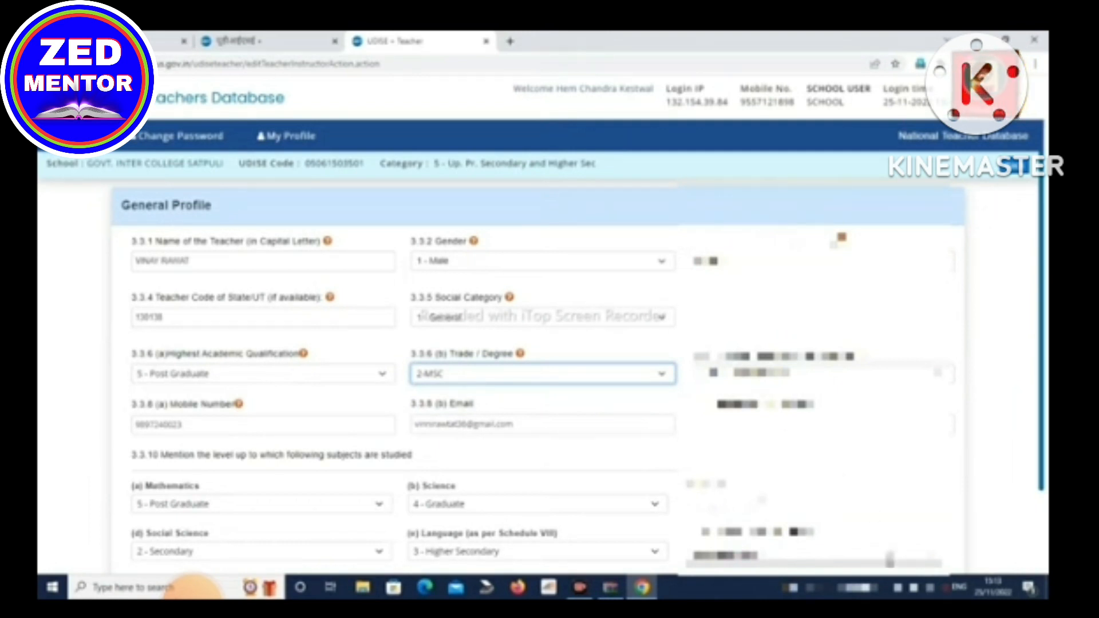
pyautogui.click(737, 425)
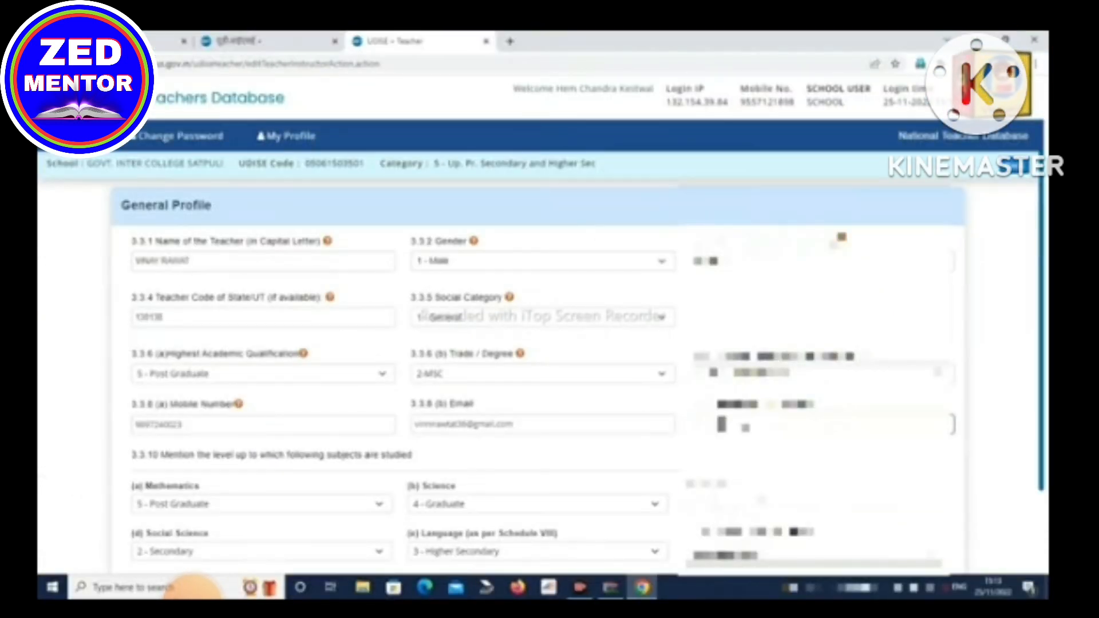
pyautogui.scroll(-2, 541, 359)
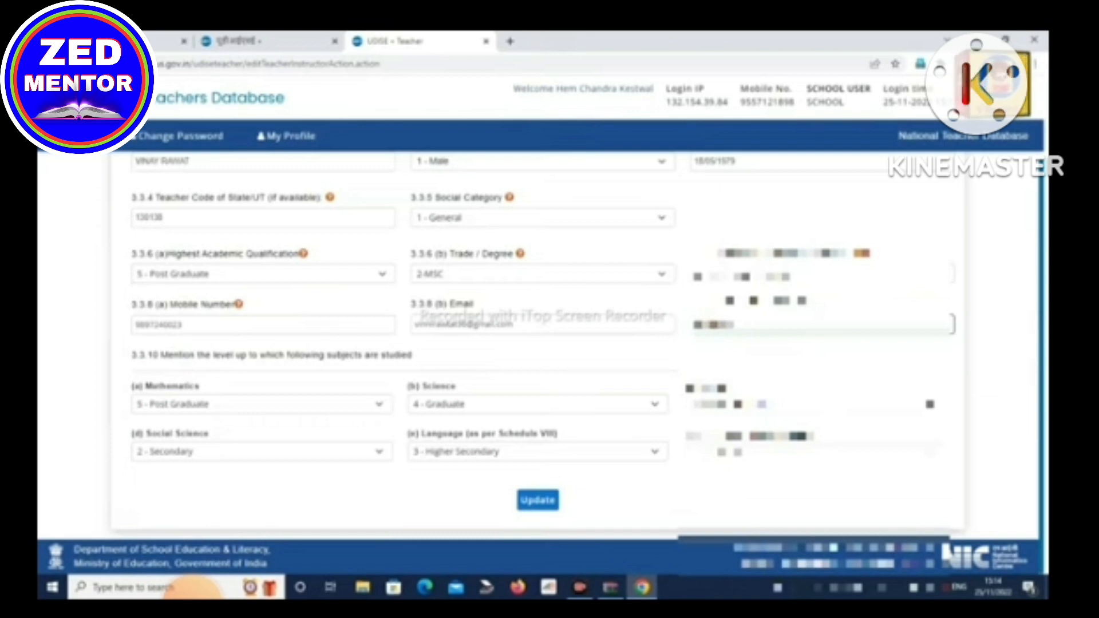
pyautogui.click(538, 500)
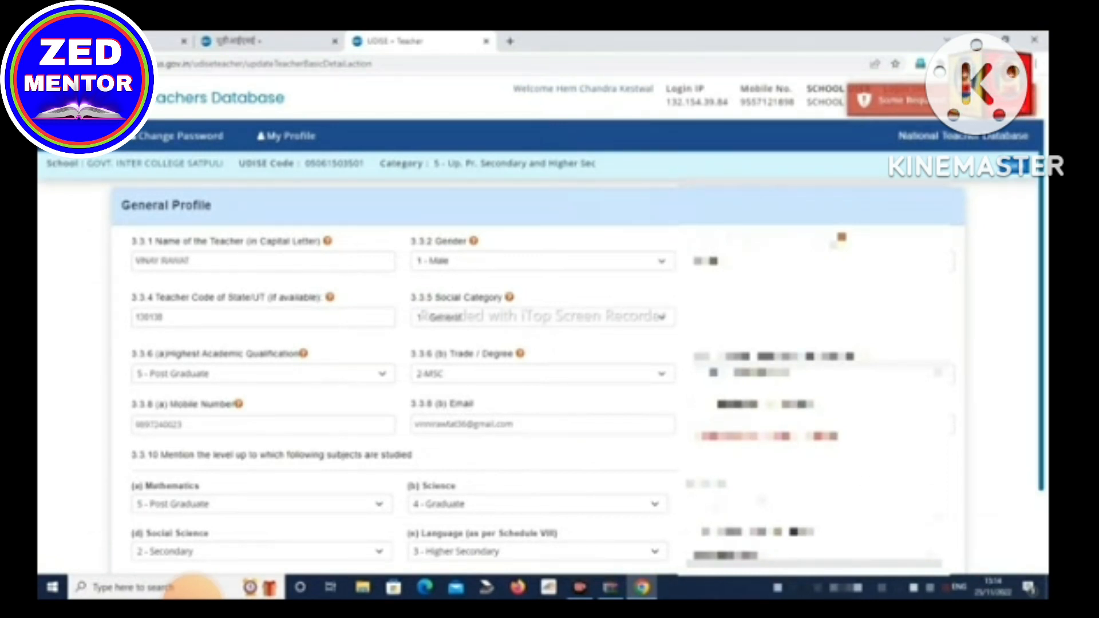
# Re-enter the value in the flagged field beside Email and resubmit the General Profile.
pyautogui.click(820, 424)
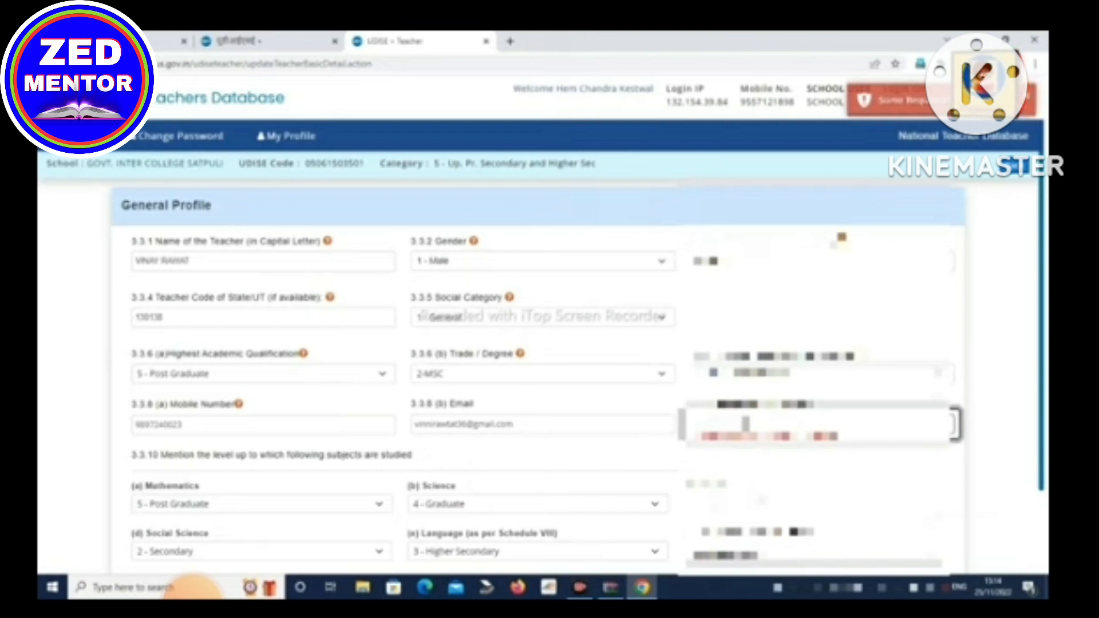
pyautogui.scroll(-2, 509, 517)
pyautogui.click(527, 511)
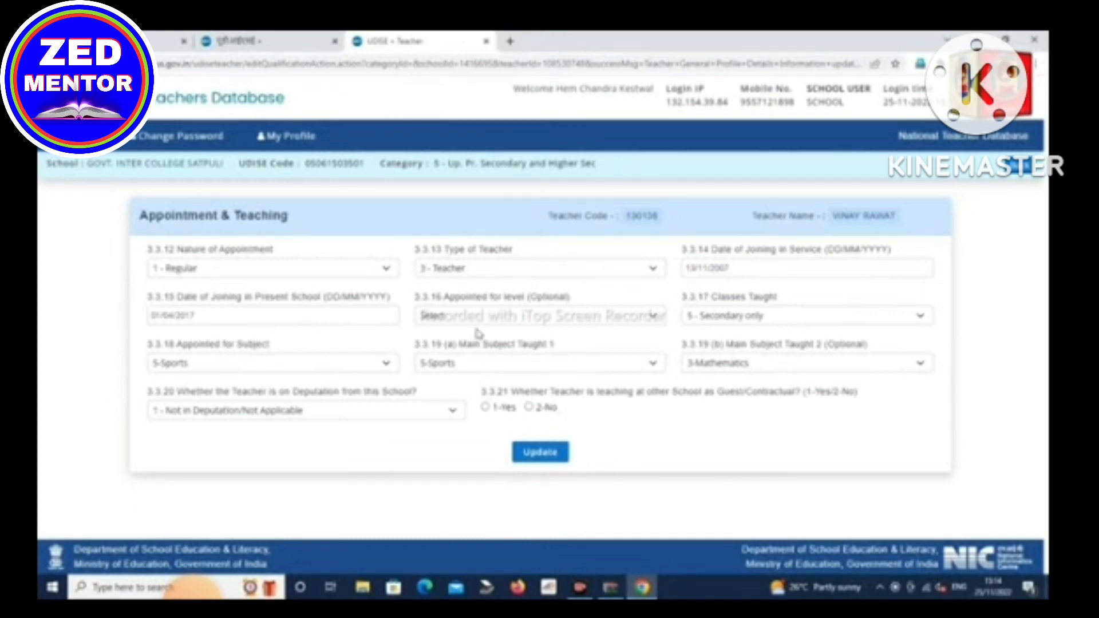
# Set Appointed for level to 2-TGT/Trained Graduate Teacher and Classes Taught to 7 - Upper primary and Secondary.
pyautogui.click(498, 319)
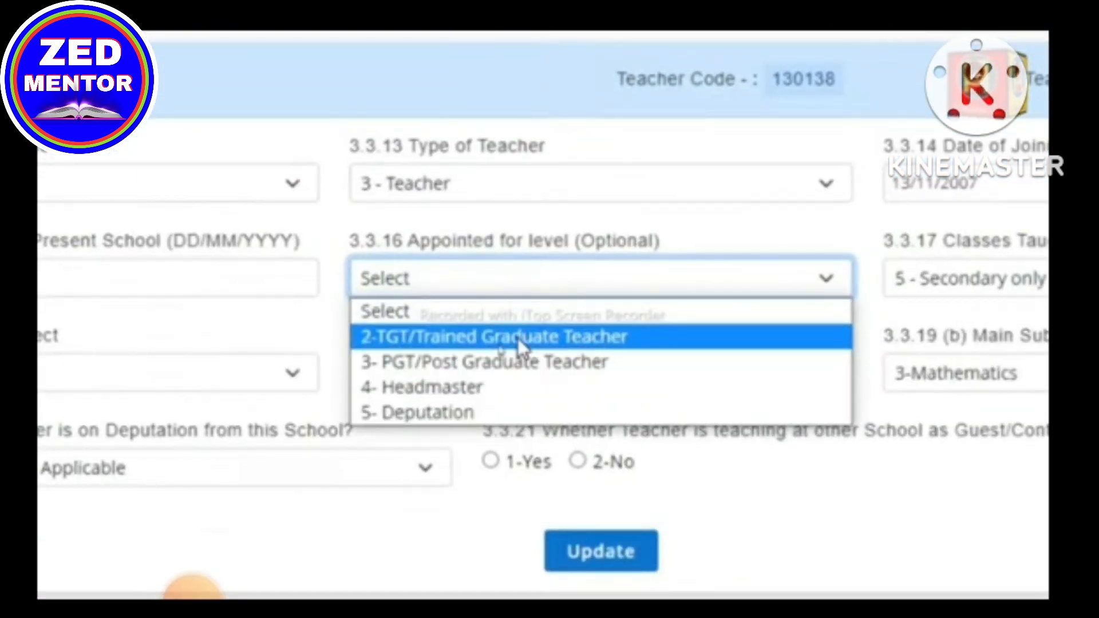
pyautogui.click(520, 339)
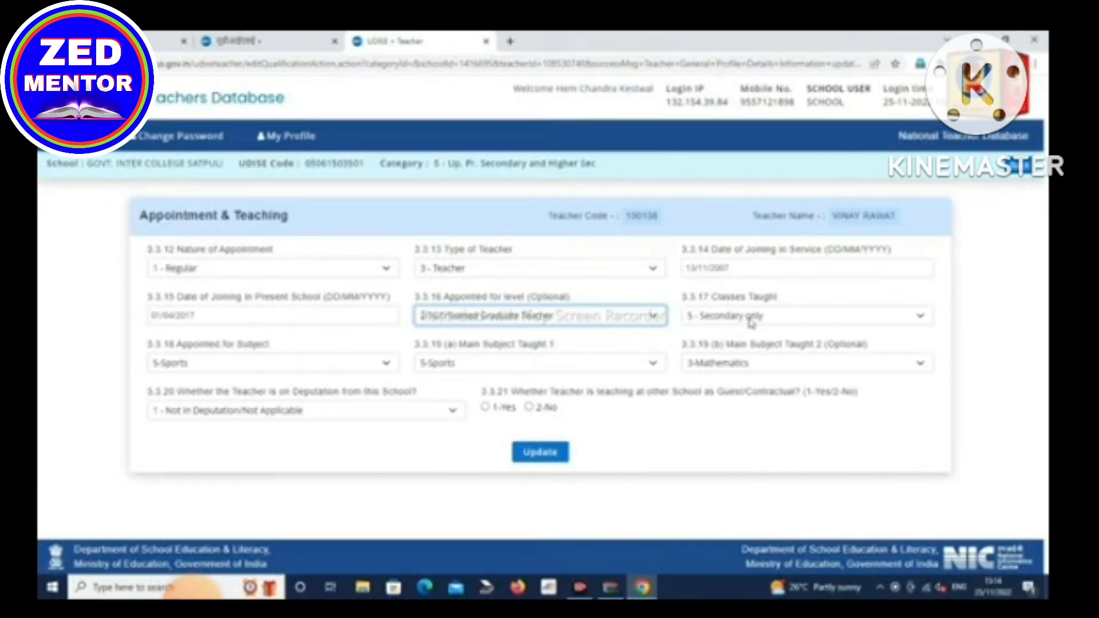
pyautogui.click(751, 324)
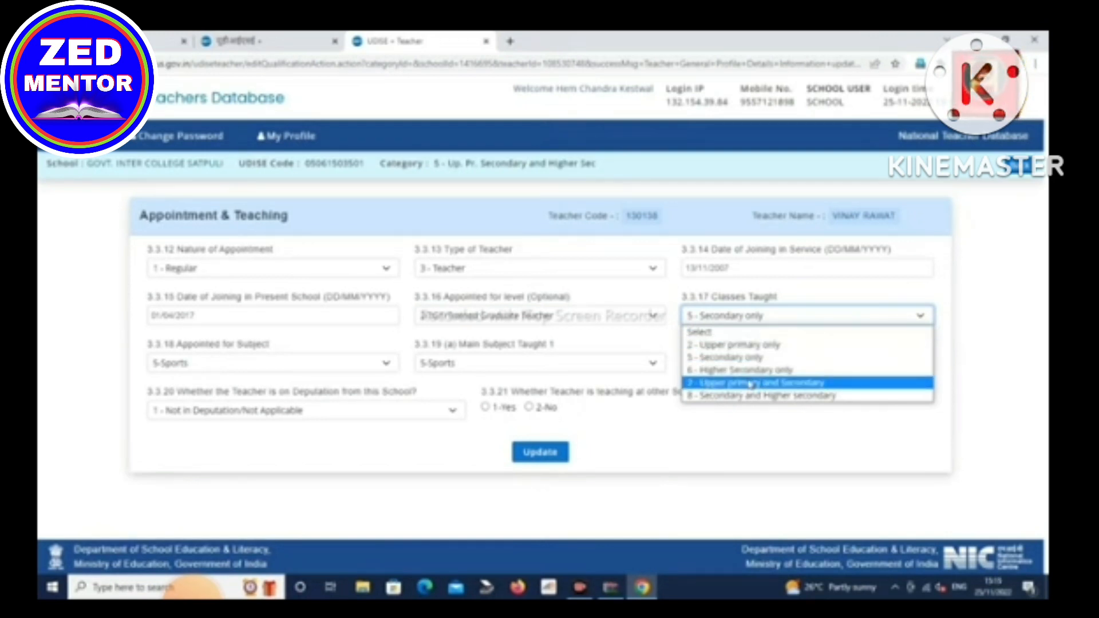
pyautogui.click(750, 383)
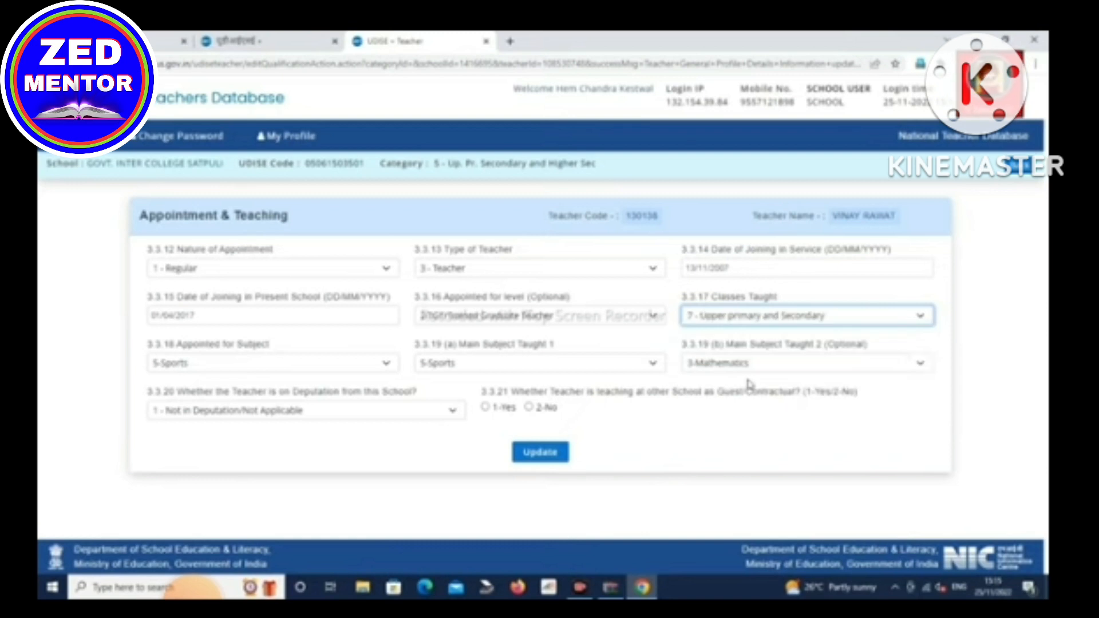
# Set the subject the teacher is appointed for to 92-Health & physical education.
pyautogui.click(258, 366)
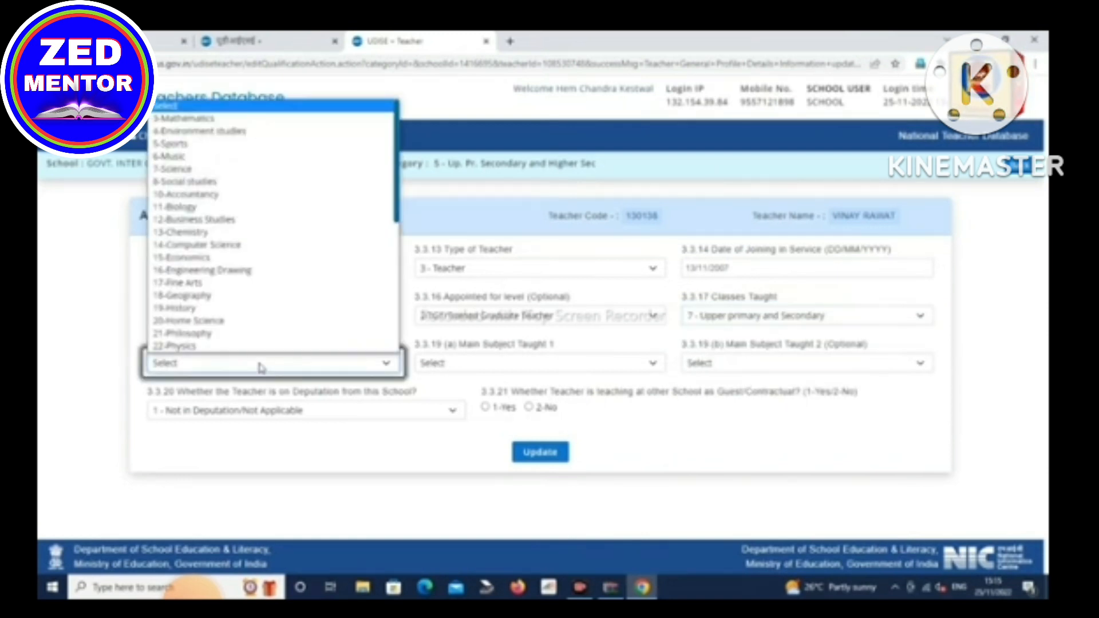
pyautogui.scroll(-5, 241, 339)
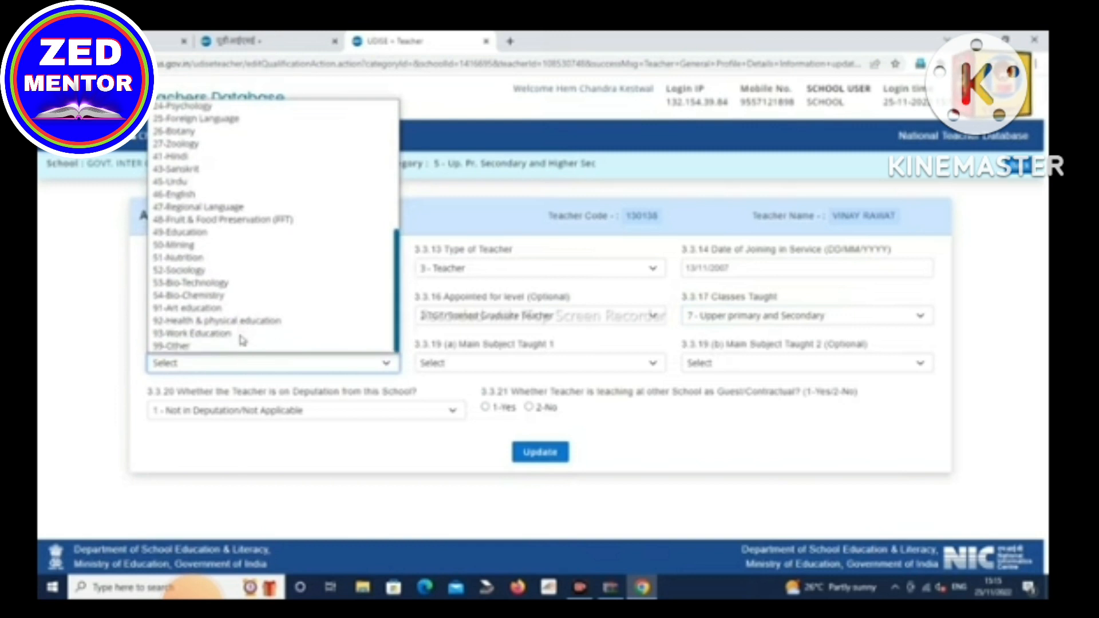
pyautogui.scroll(5, 240, 339)
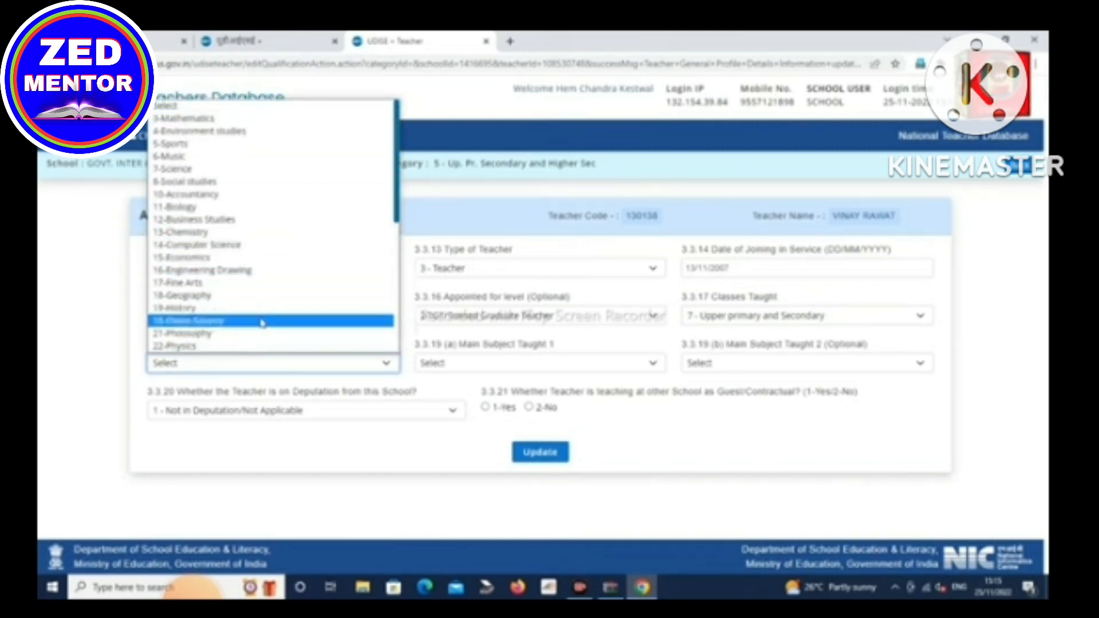
pyautogui.scroll(-5, 240, 346)
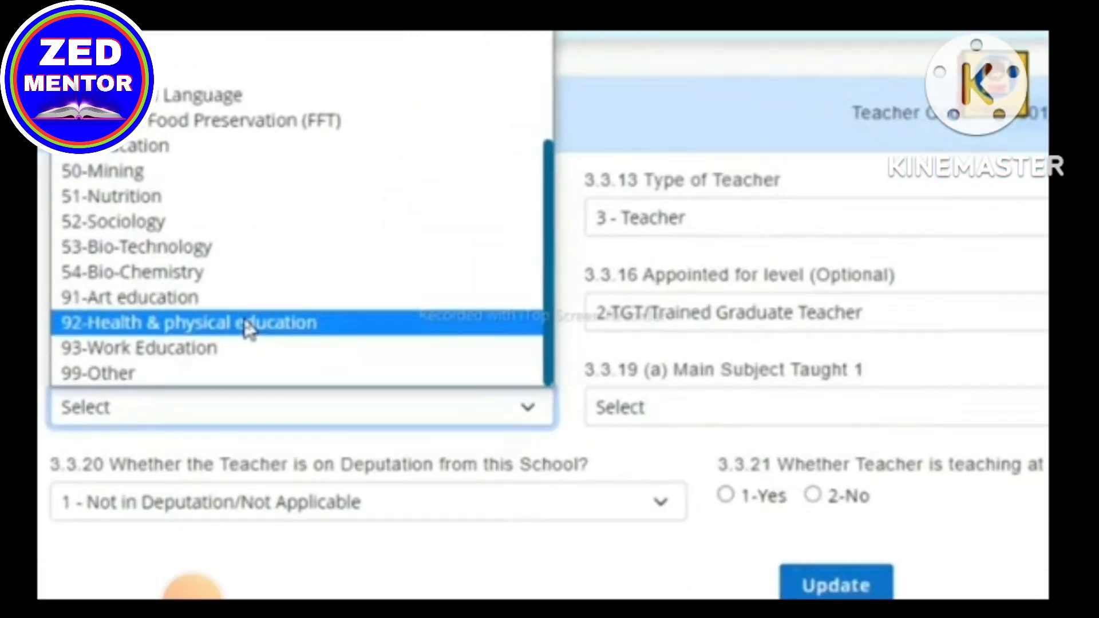
pyautogui.click(247, 329)
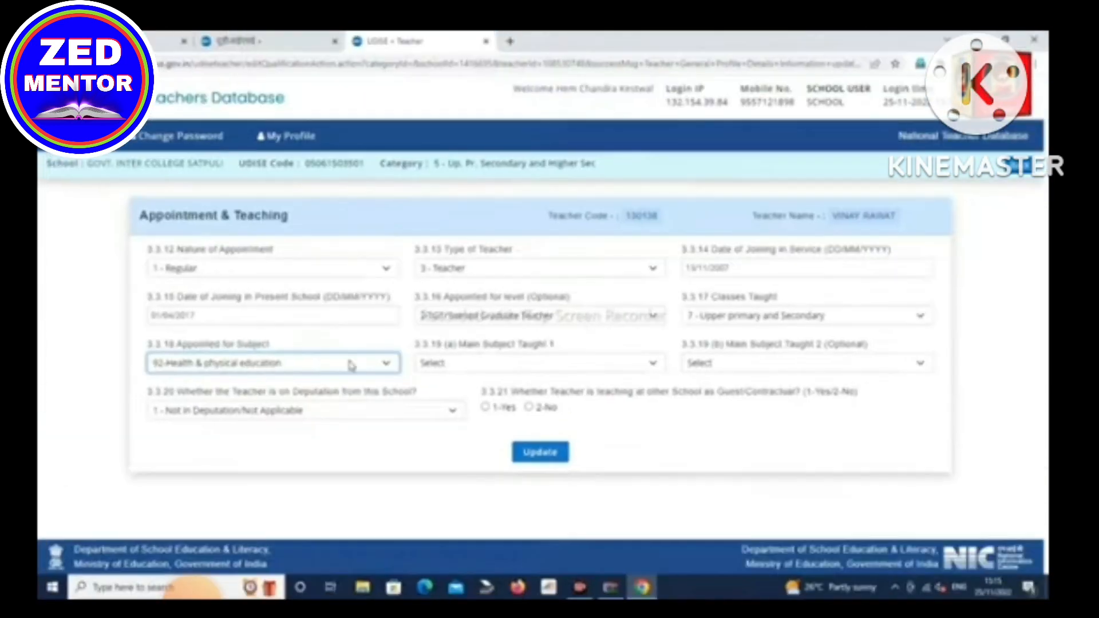
# Set Main Subject Taught 1 to 92-Health & physical education and Main Subject Taught 2 to 3-Mathematics.
pyautogui.click(480, 368)
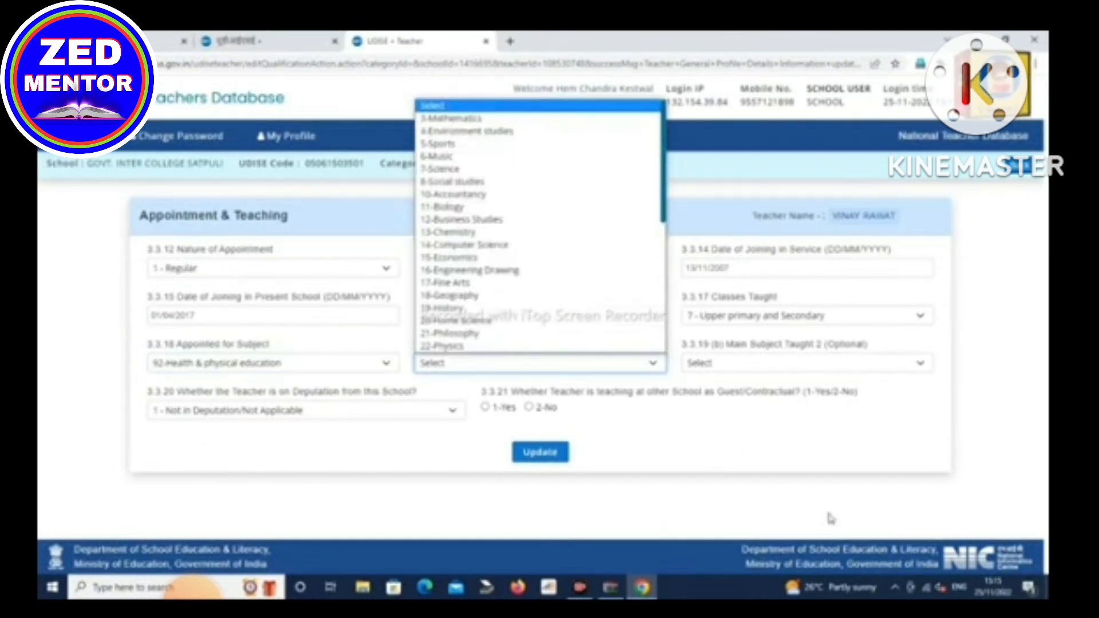
pyautogui.scroll(-10, 493, 345)
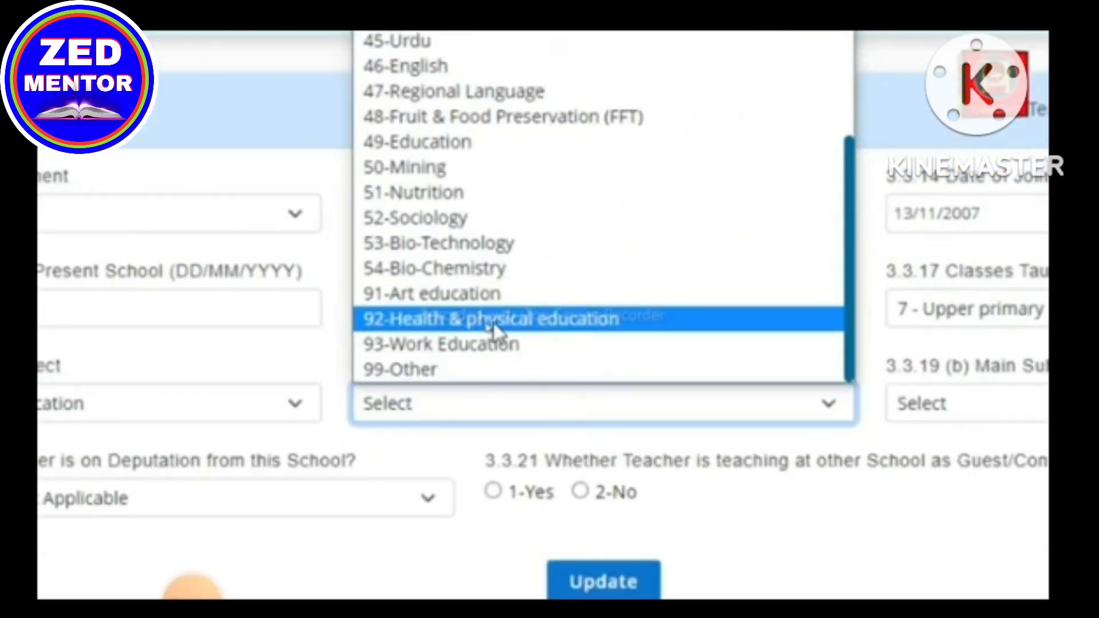
pyautogui.click(494, 322)
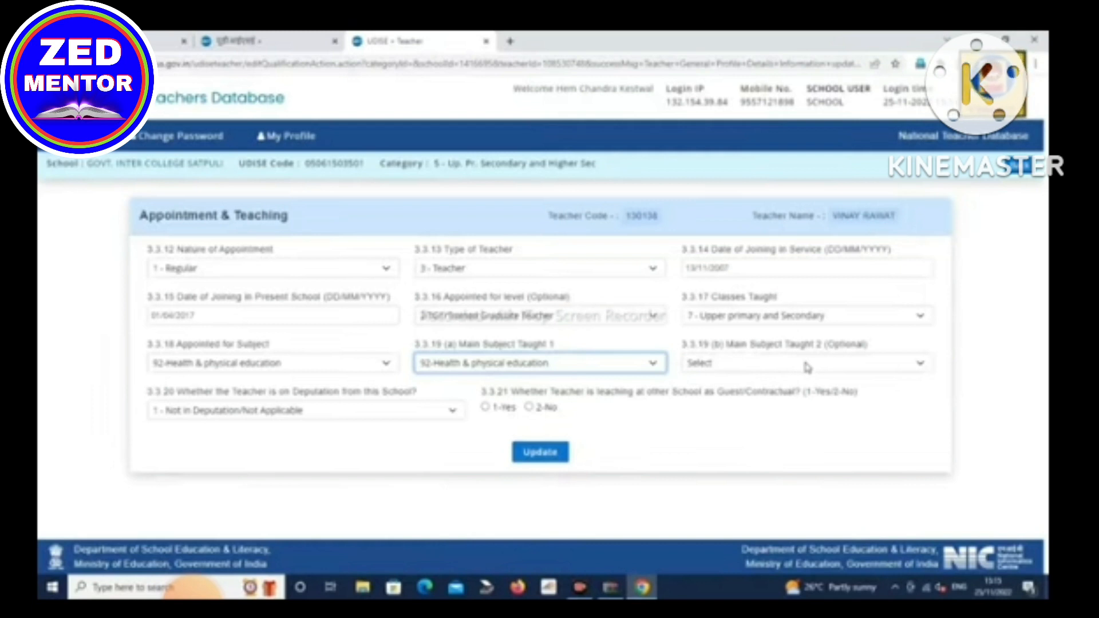
pyautogui.click(807, 363)
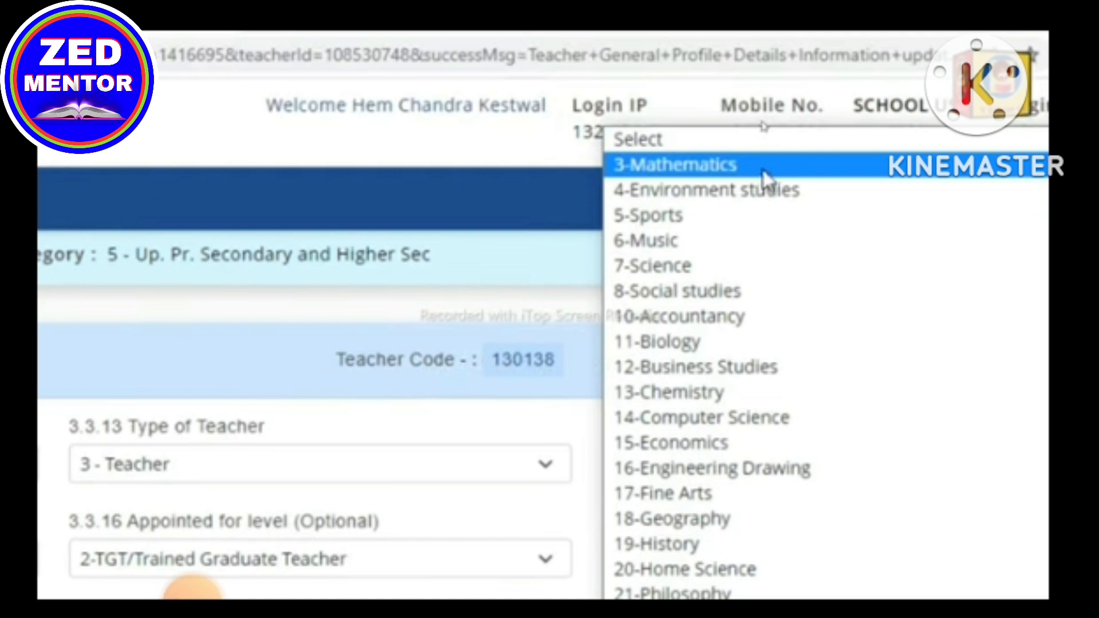
pyautogui.click(768, 146)
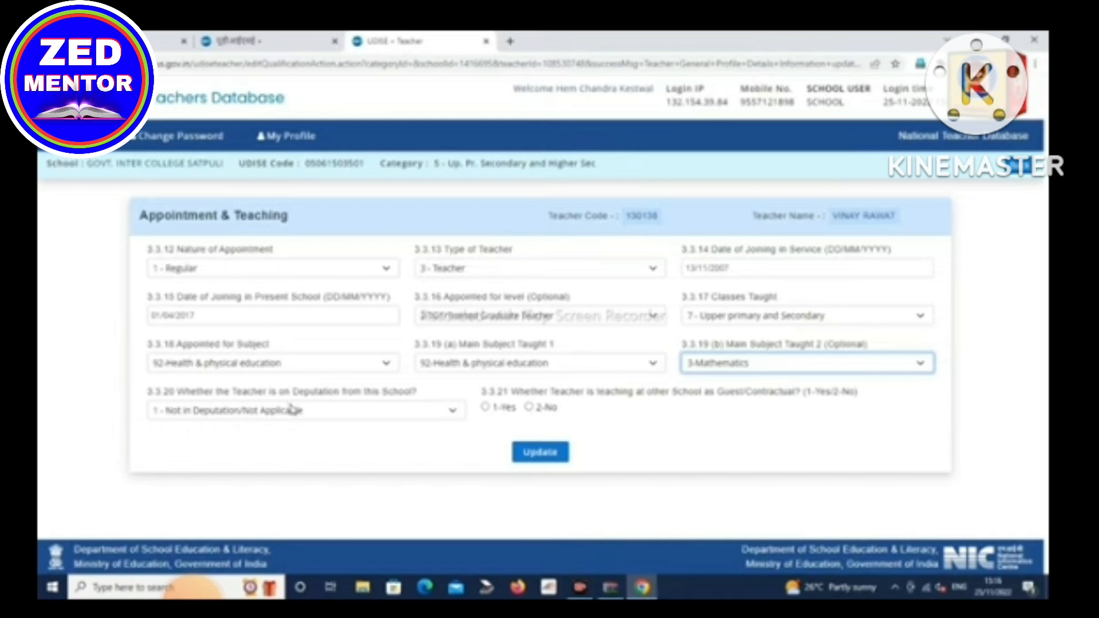
# Set the deputation status to 1 - Not in Deputation/Not Applicable and answer 2-No for guest/contractual teaching at another school.
pyautogui.click(317, 412)
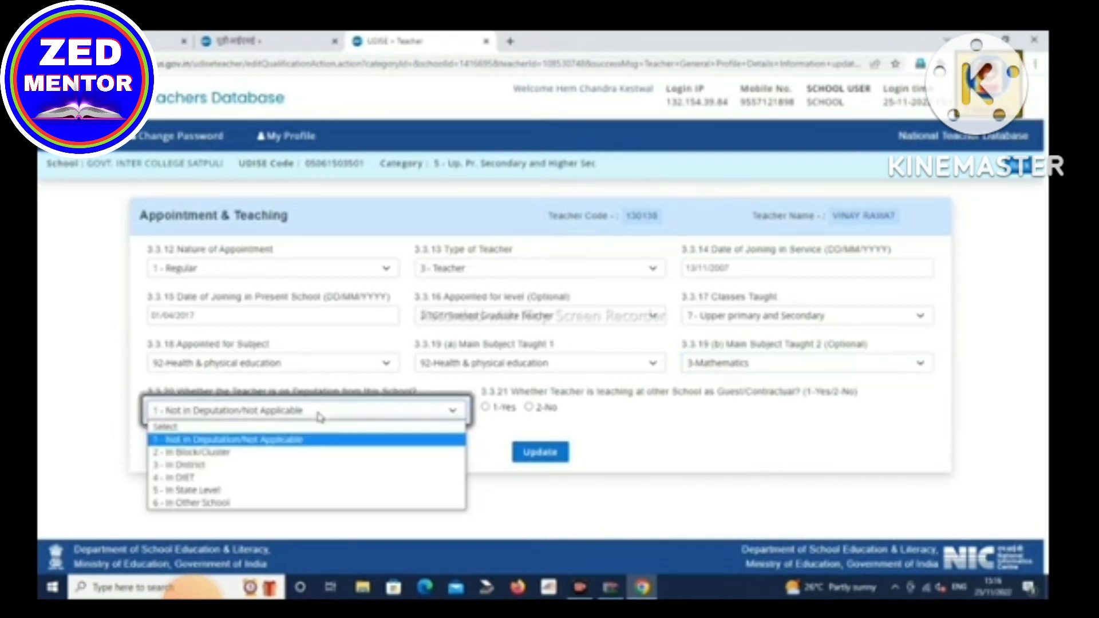
pyautogui.click(282, 442)
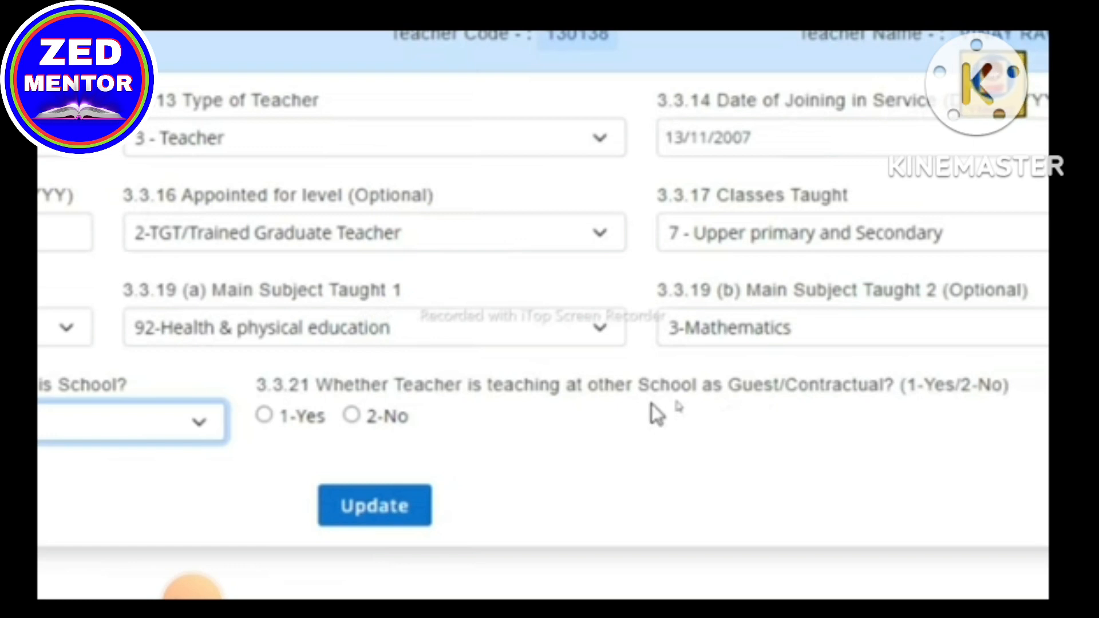
pyautogui.click(352, 417)
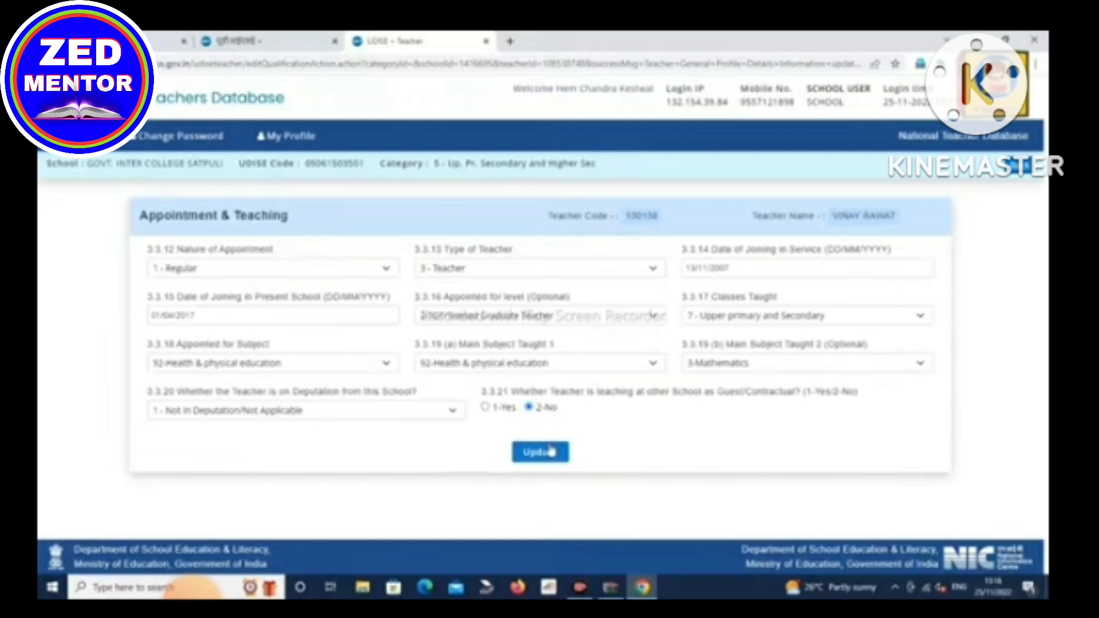
# Save the Appointment & Teaching details and check the Training Needs and Language 3 options in Training & Other, leaving both selections as they are.
pyautogui.click(549, 452)
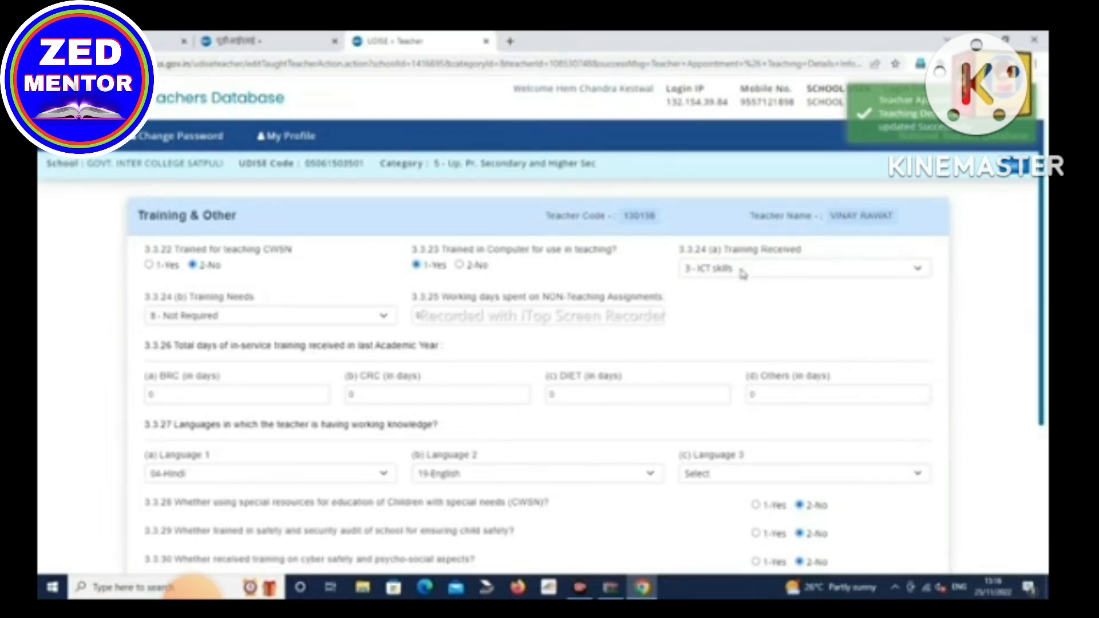
pyautogui.click(228, 319)
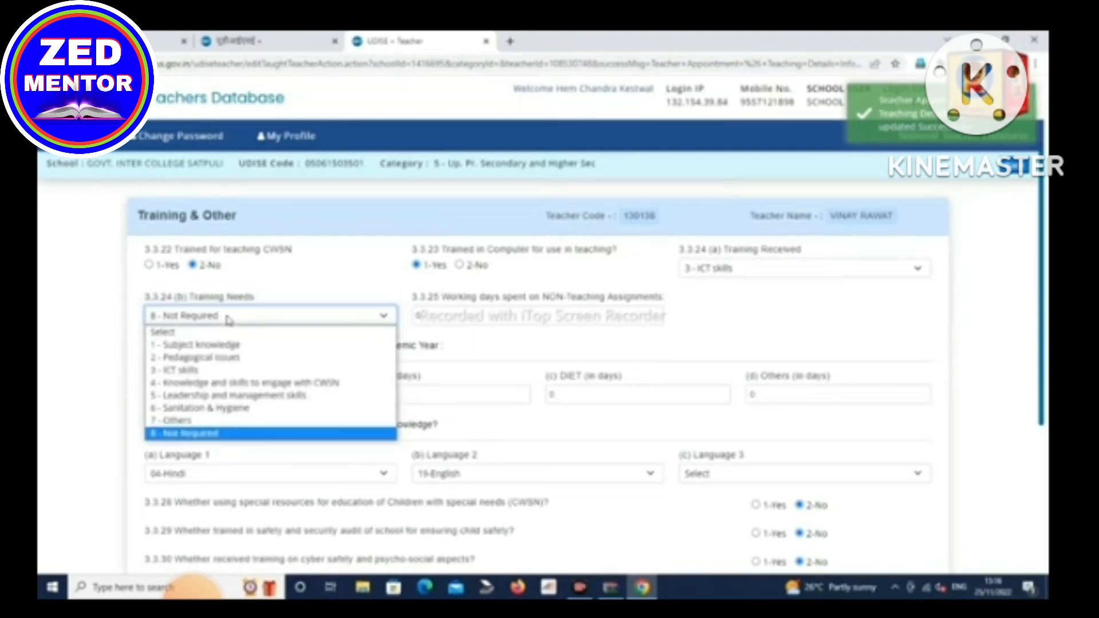
pyautogui.click(228, 320)
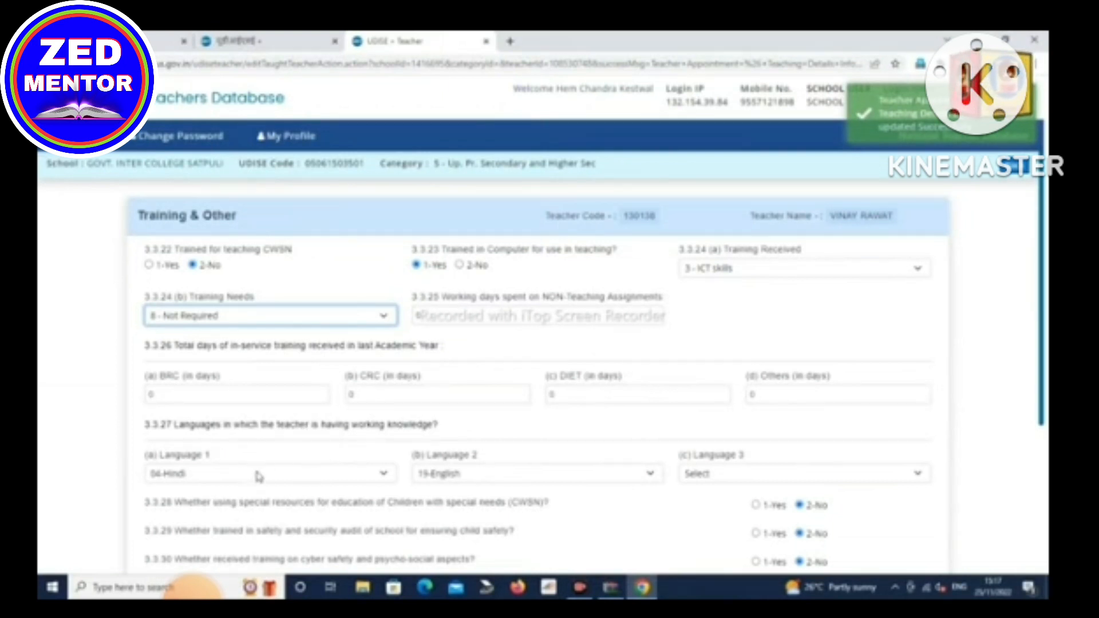
pyautogui.scroll(-2, 257, 473)
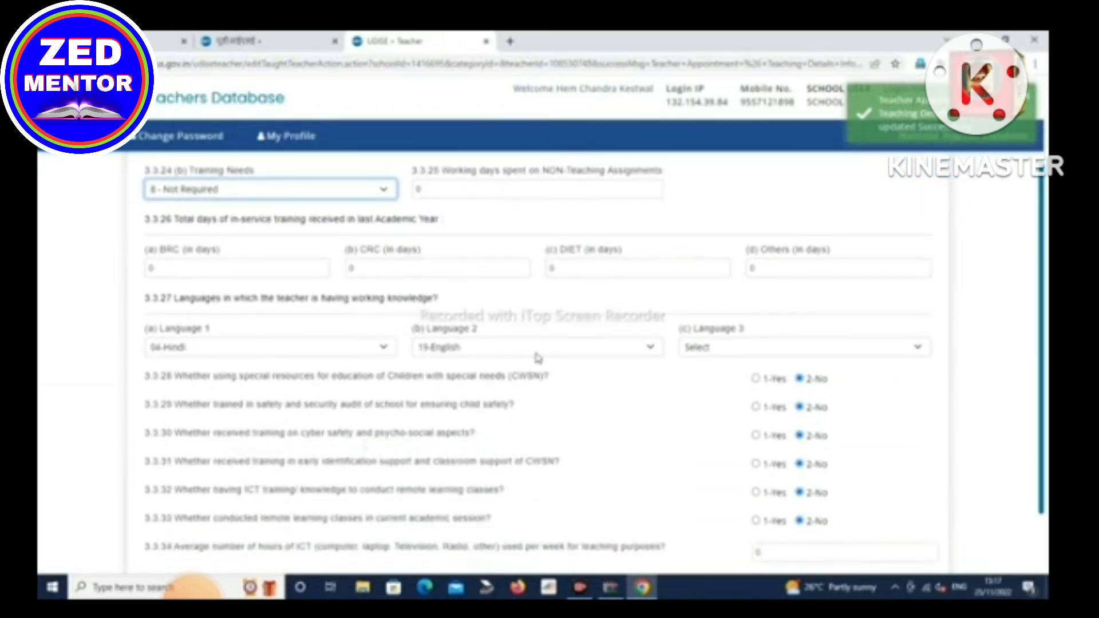
pyautogui.click(713, 350)
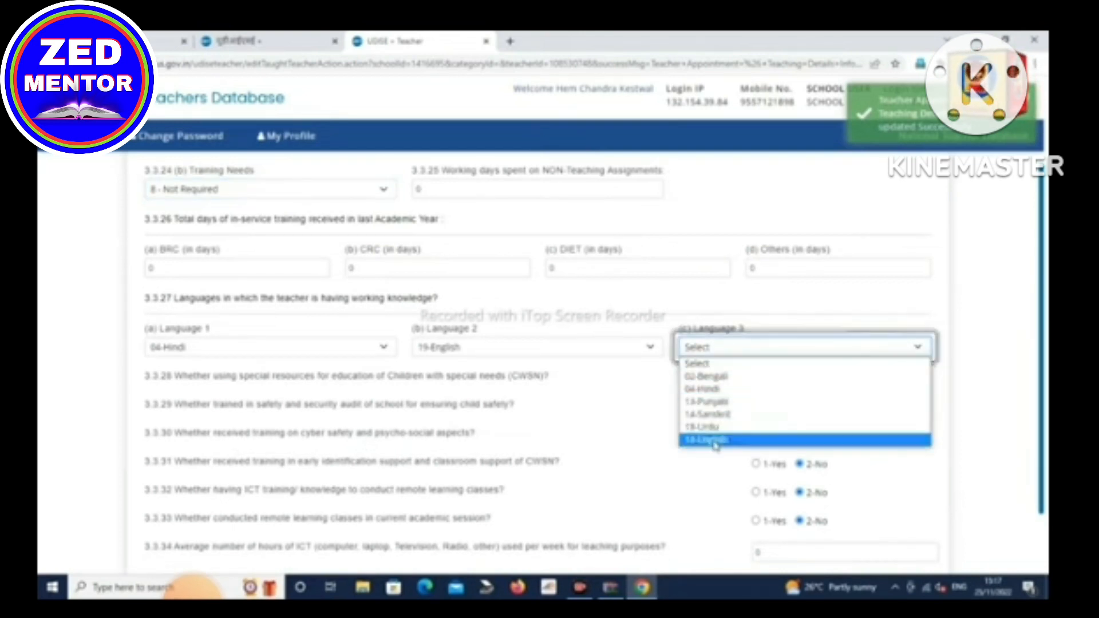
pyautogui.click(724, 350)
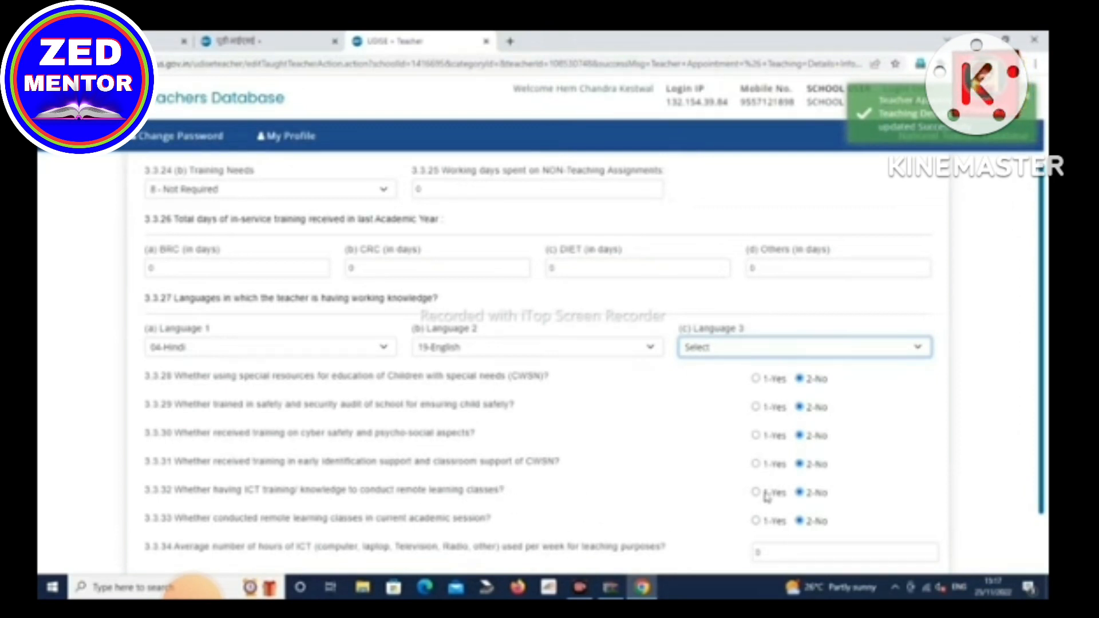
# Answer 1-Yes for ICT training to conduct remote learning classes, set average weekly ICT hours to 1, and update the Training & Other details.
pyautogui.click(763, 496)
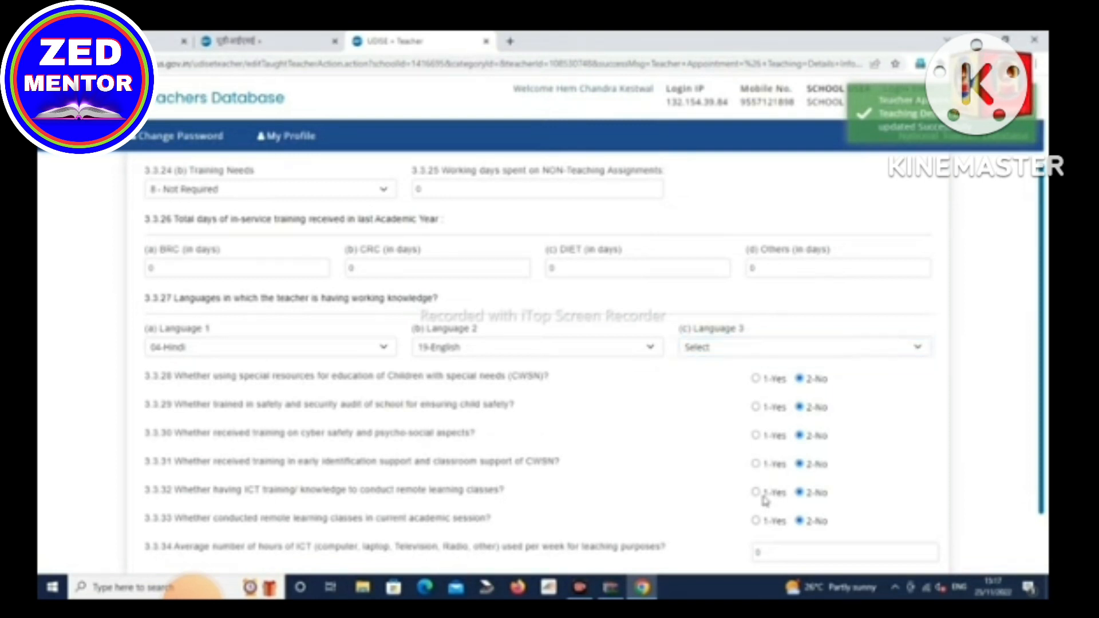
pyautogui.click(756, 494)
pyautogui.doubleClick(869, 558)
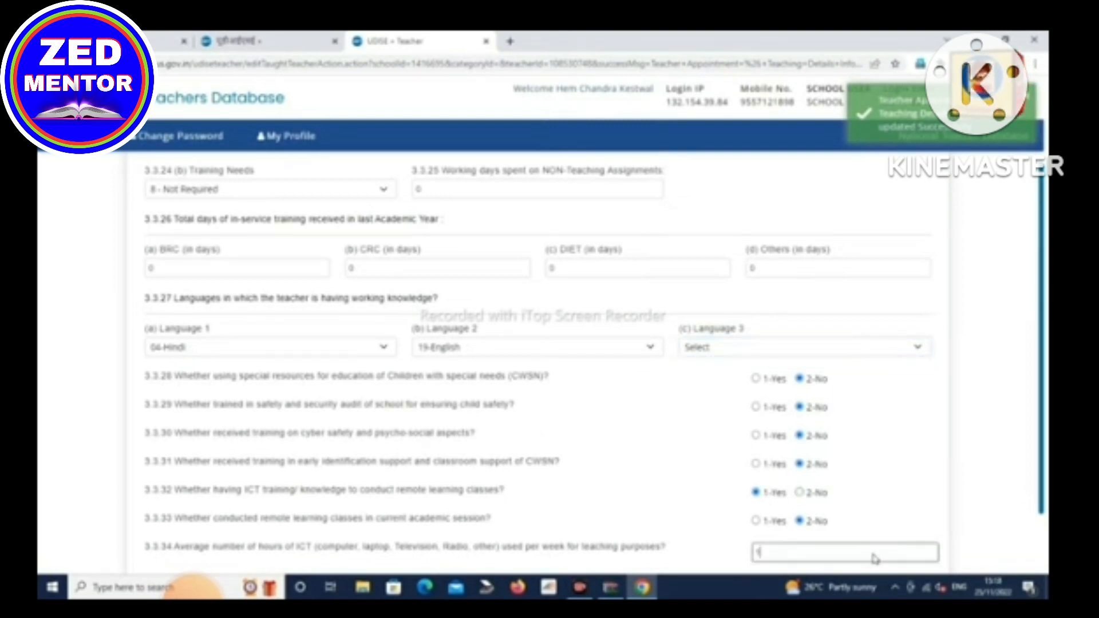
pyautogui.write('1')
pyautogui.scroll(-2, 874, 511)
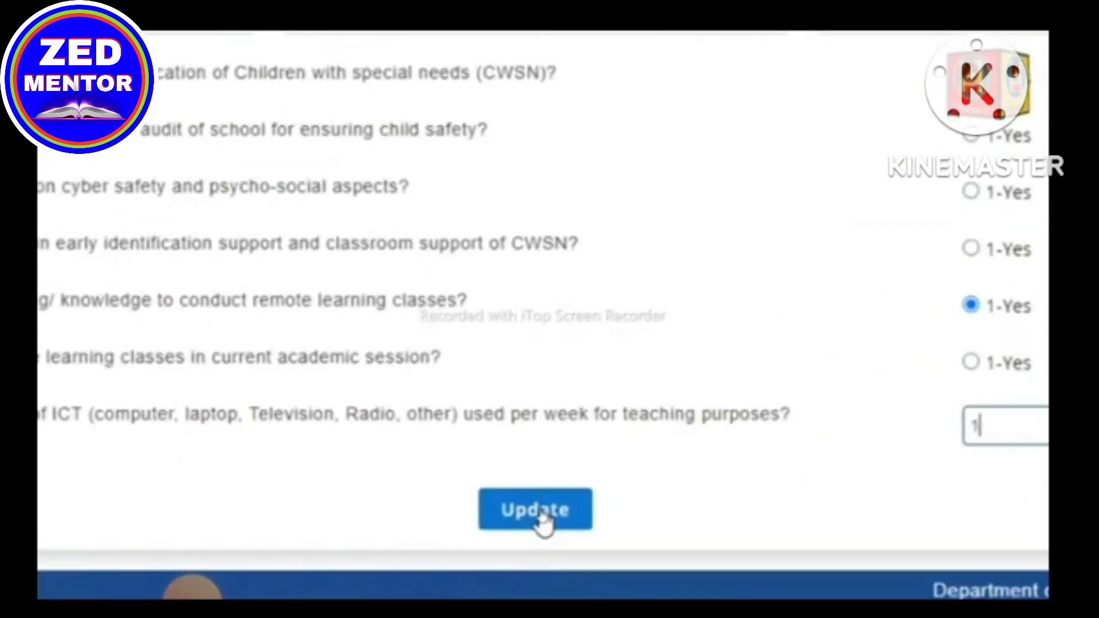
pyautogui.click(538, 510)
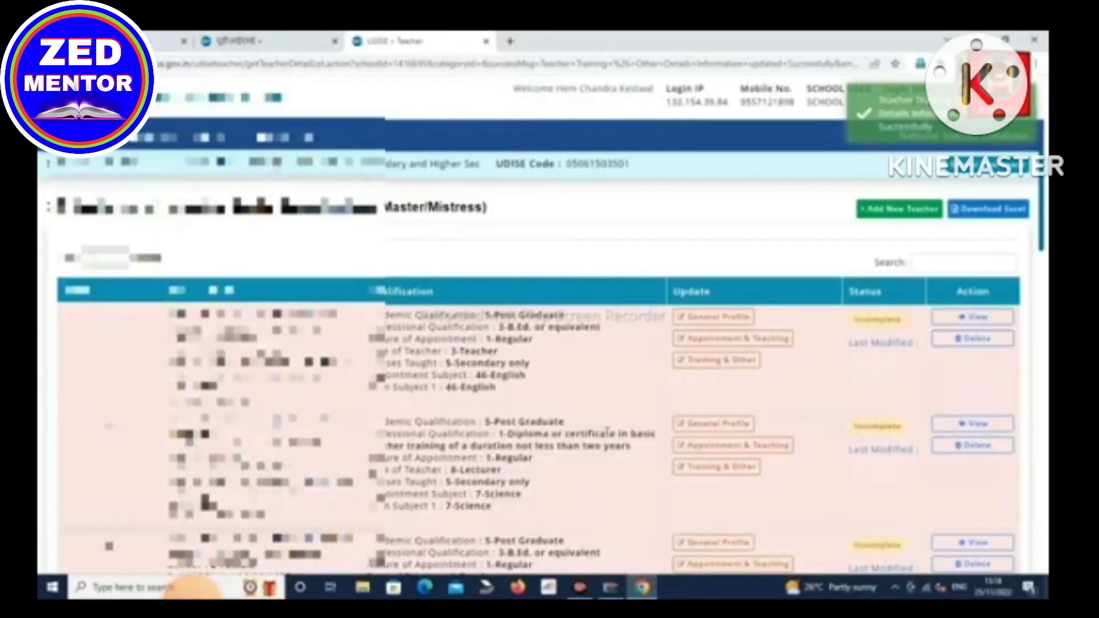
# Examine the updated teacher's row in the teacher list, including its update sections, status, last modified date, and View and Delete actions.
pyautogui.scroll(-10, 608, 432)
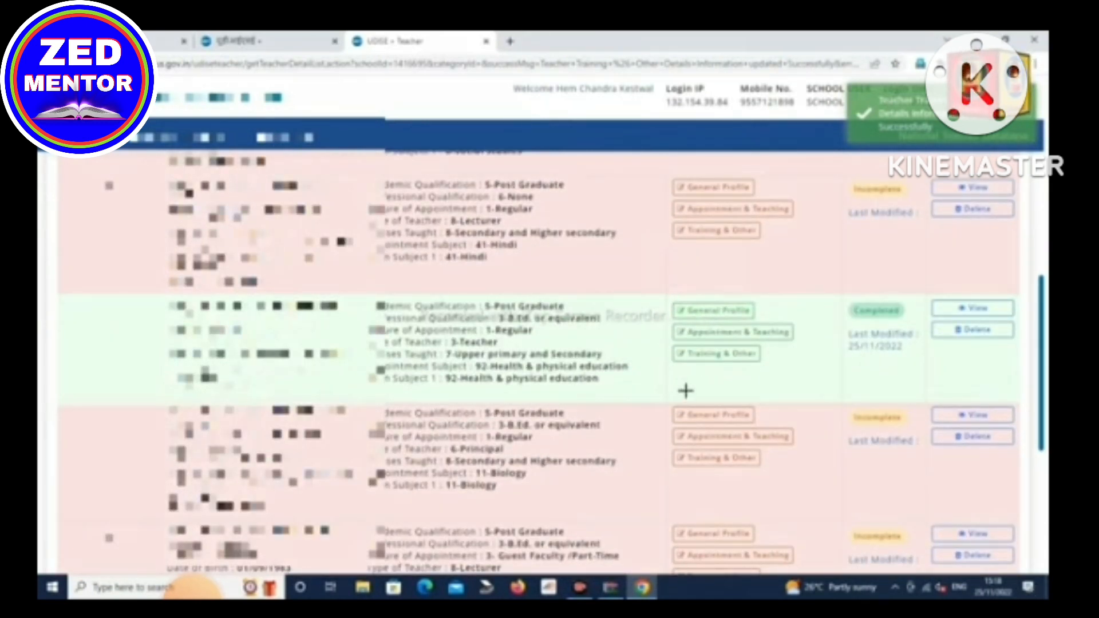
pyautogui.moveTo(649, 299); pyautogui.dragTo(670, 290)
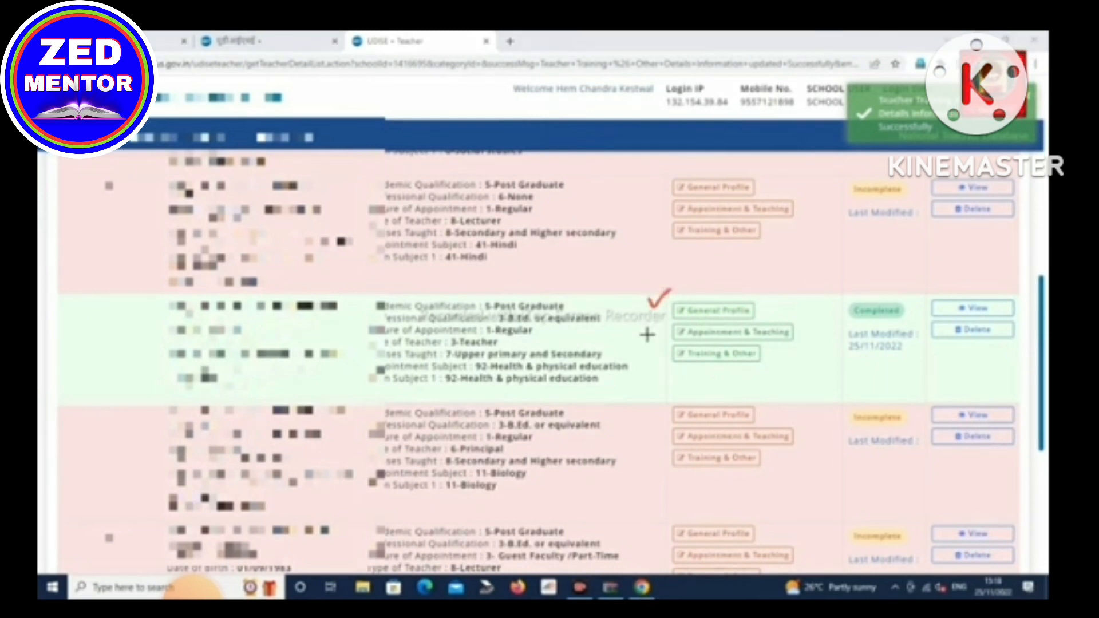
pyautogui.moveTo(647, 331)
pyautogui.mouseDown()
pyautogui.moveTo(679, 321)
pyautogui.moveTo(652, 361)
pyautogui.moveTo(681, 340)
pyautogui.mouseUp()
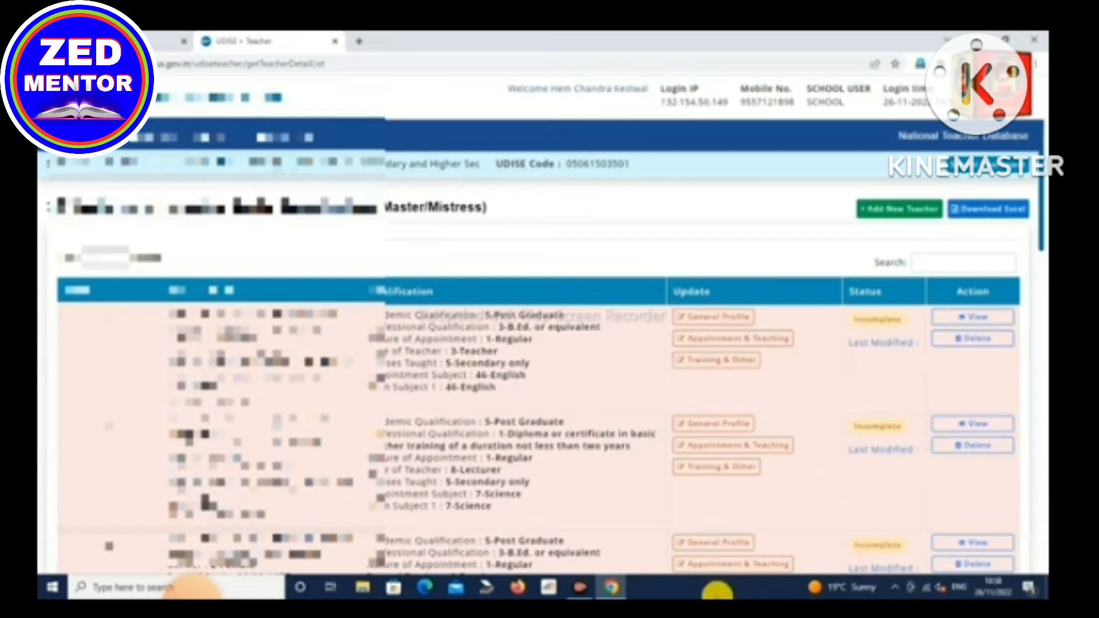
pyautogui.scroll(-8, 883, 567)
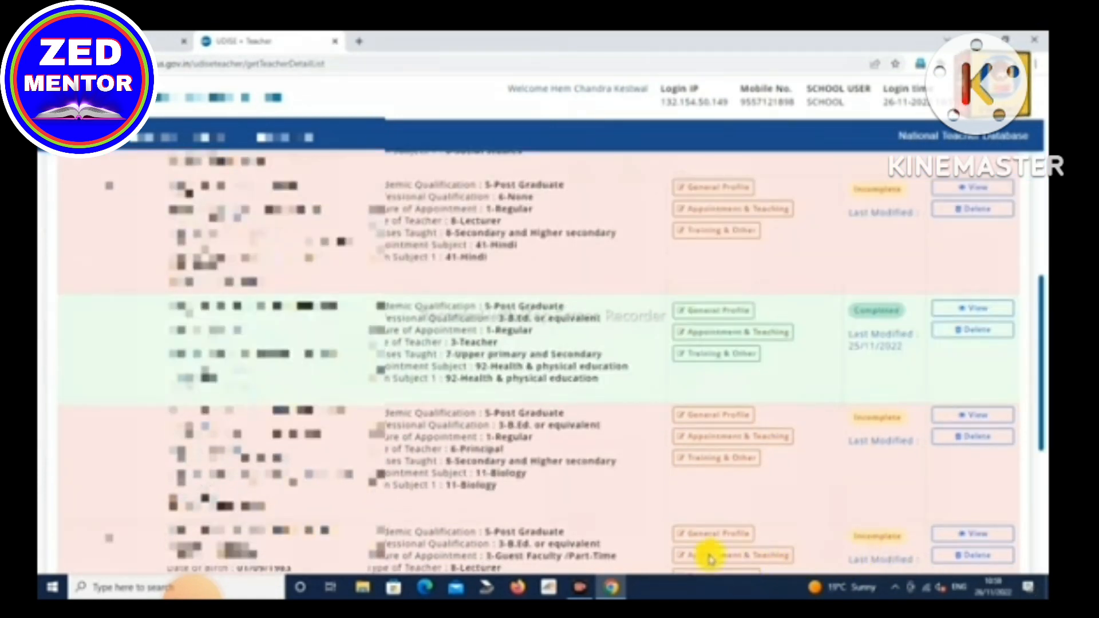
pyautogui.moveTo(676, 376); pyautogui.dragTo(709, 362)
pyautogui.moveTo(849, 299)
pyautogui.mouseDown()
pyautogui.moveTo(875, 290)
pyautogui.moveTo(915, 311)
pyautogui.moveTo(917, 367)
pyautogui.moveTo(875, 379)
pyautogui.moveTo(842, 304)
pyautogui.moveTo(853, 280)
pyautogui.mouseUp()
pyautogui.moveTo(945, 293); pyautogui.dragTo(963, 286)
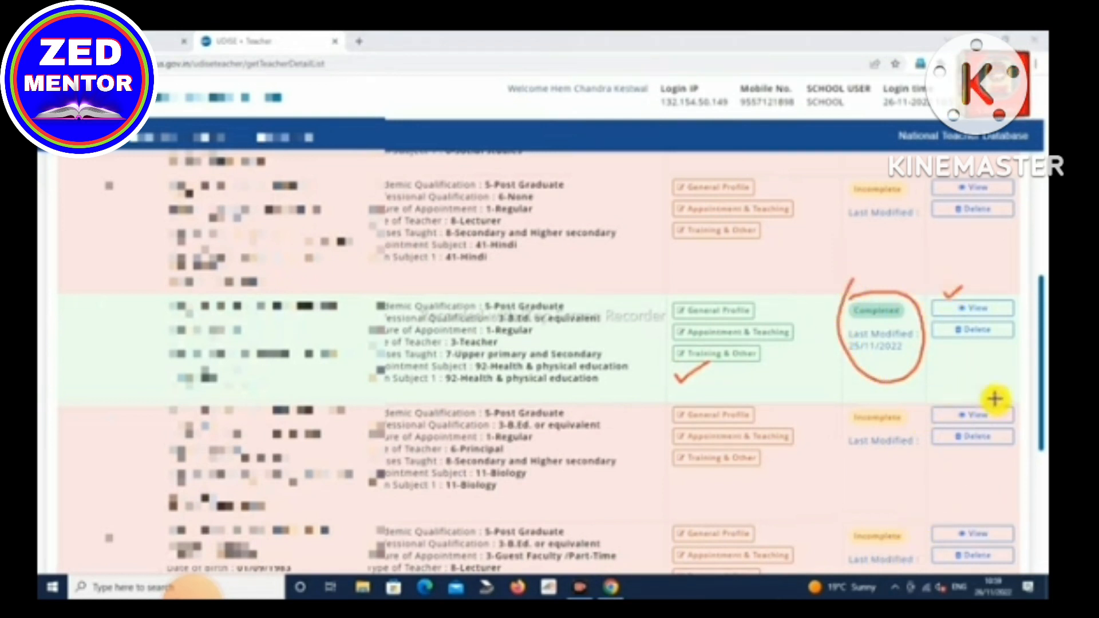
pyautogui.moveTo(971, 334)
pyautogui.mouseDown()
pyautogui.moveTo(974, 344)
pyautogui.moveTo(1010, 311)
pyautogui.mouseUp()
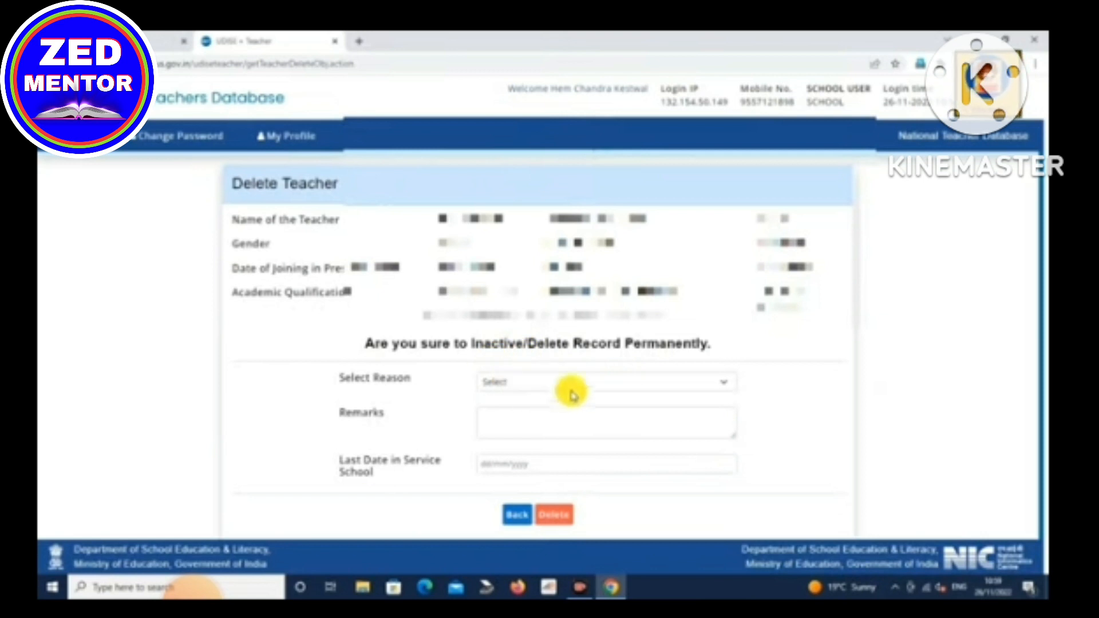
# Review the reason options, remarks and last service date fields of the Delete Teacher form, and return to the teacher list without deleting.
pyautogui.click(721, 384)
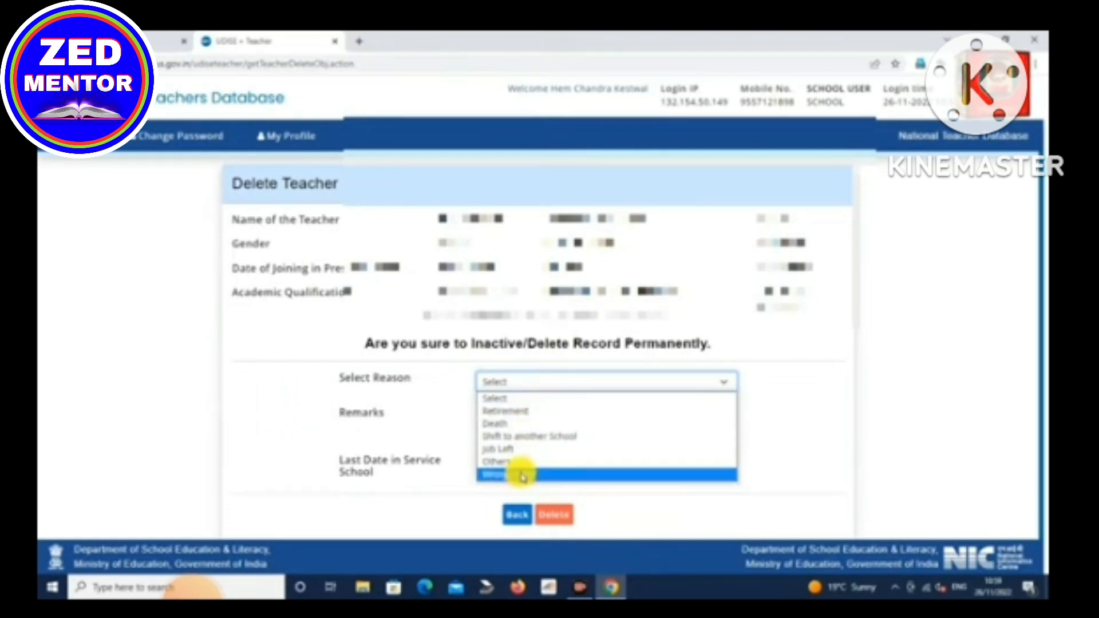
pyautogui.click(449, 432)
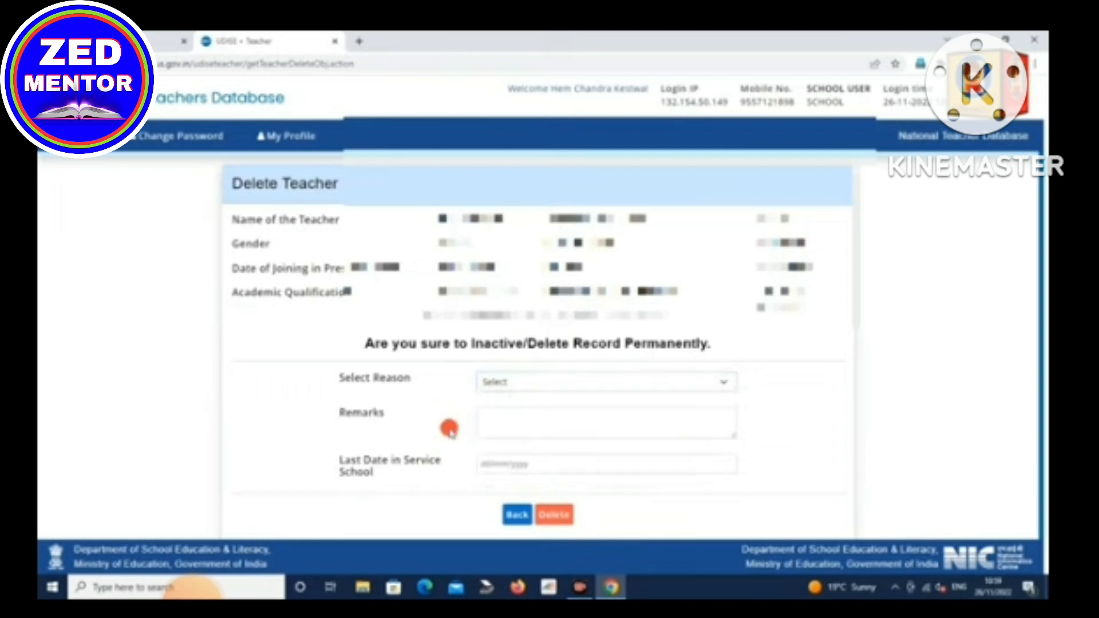
pyautogui.click(527, 428)
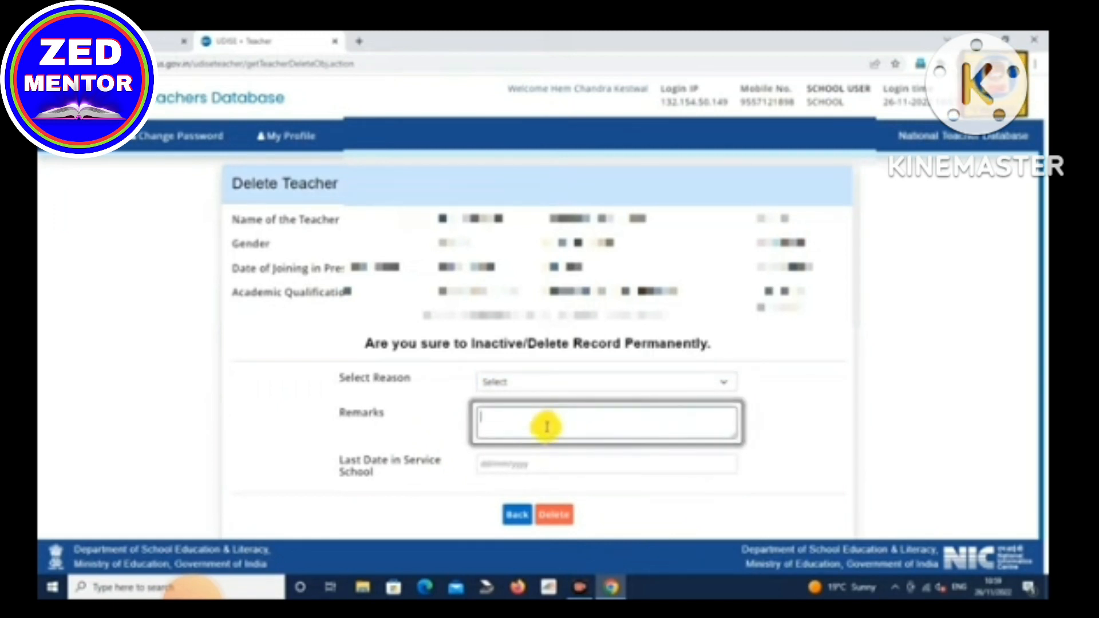
pyautogui.click(533, 463)
pyautogui.click(454, 422)
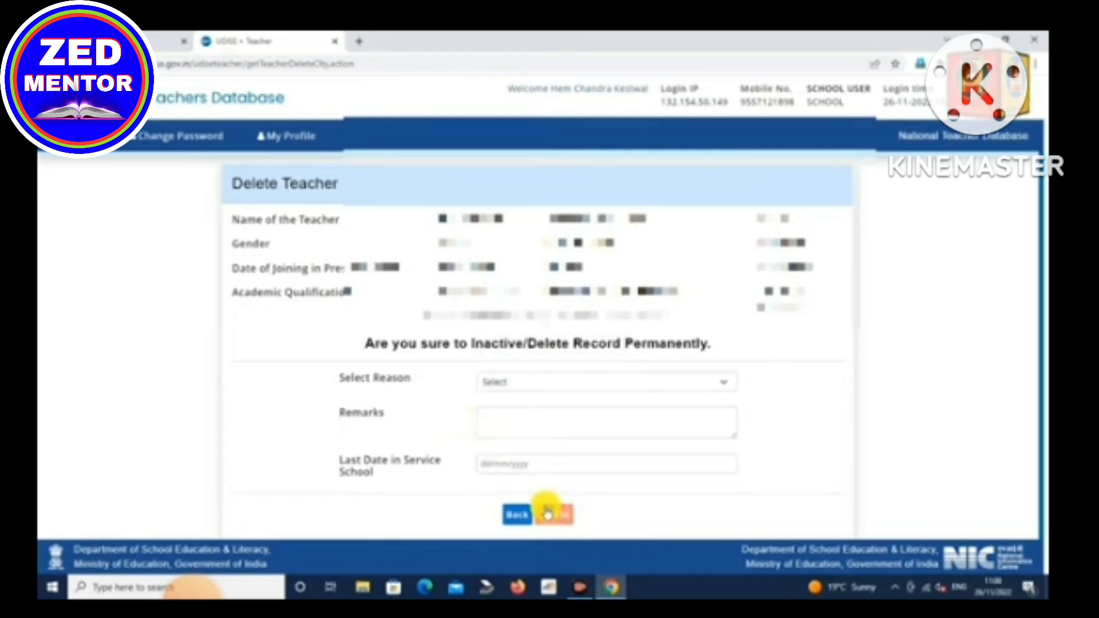
pyautogui.click(515, 518)
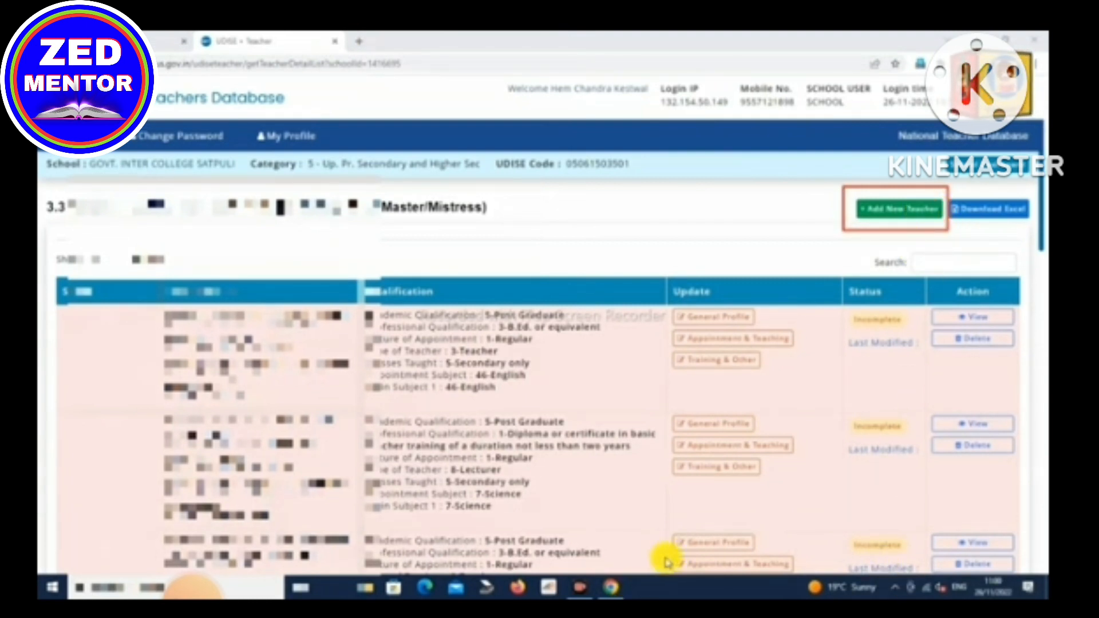
# Open the form for adding a new teacher, review its General Profile fields, and return to the teacher list.
pyautogui.click(879, 217)
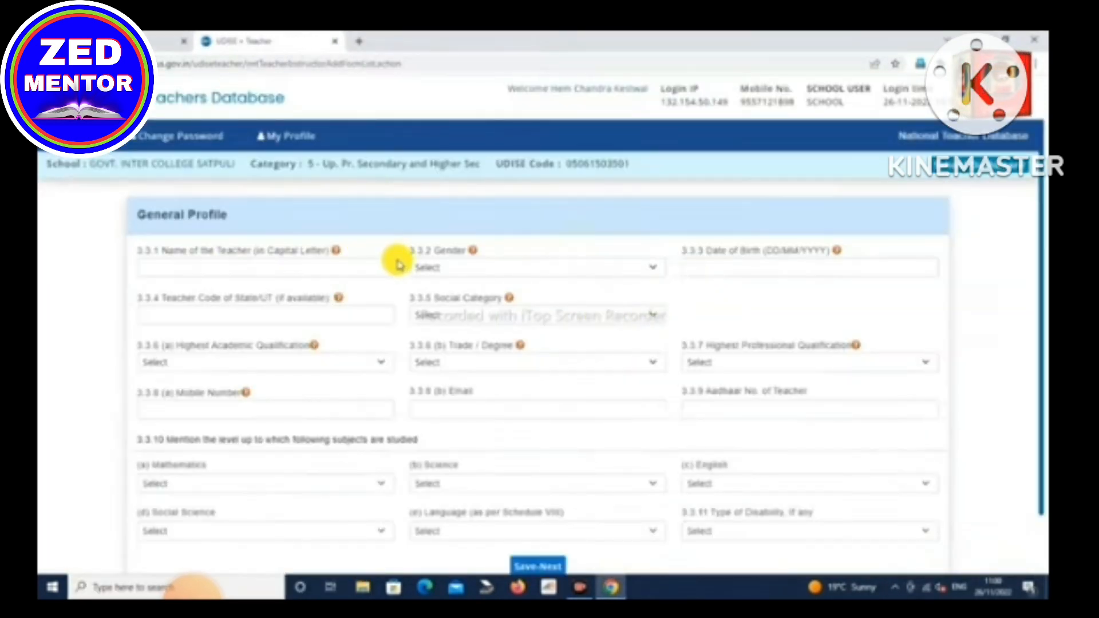
pyautogui.scroll(-2, 395, 260)
pyautogui.scroll(2, 392, 248)
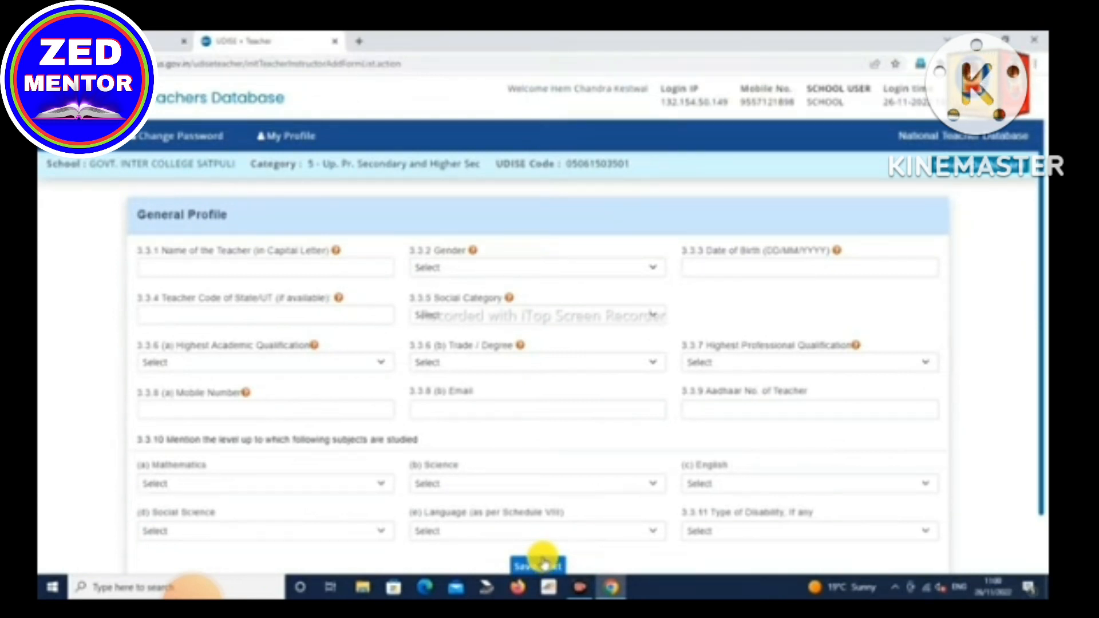
pyautogui.scroll(-1, 609, 473)
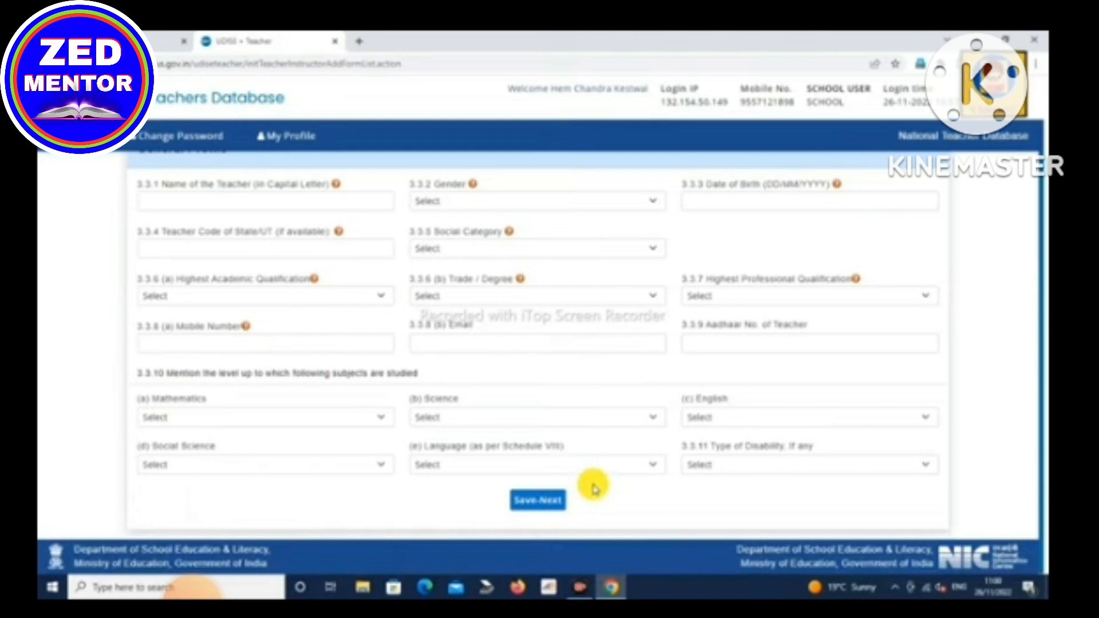
pyautogui.scroll(1, 594, 488)
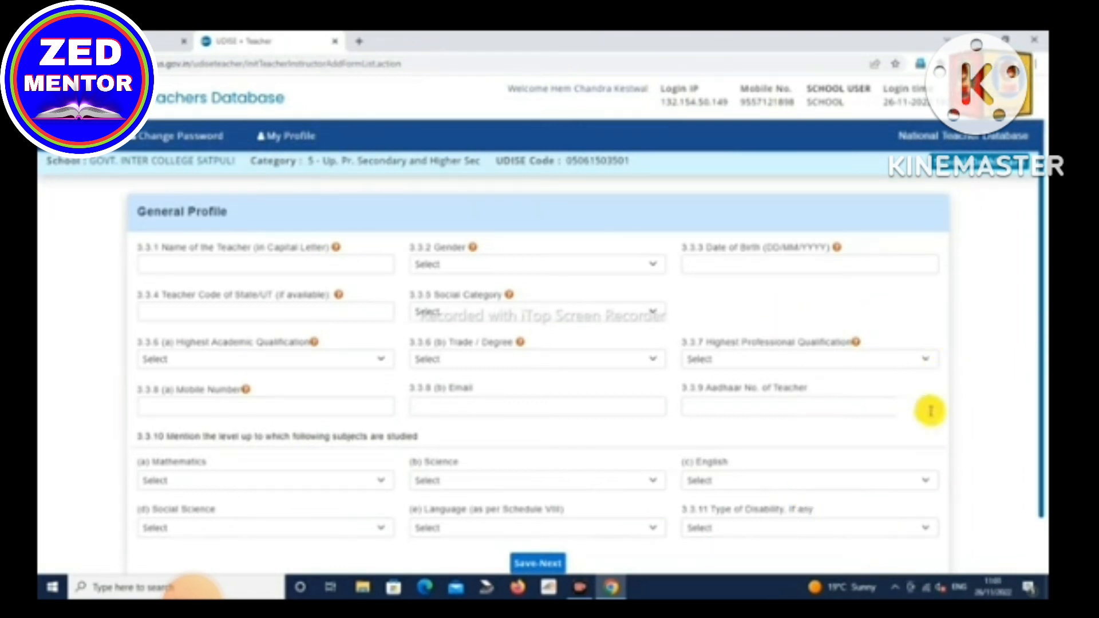
pyautogui.hotkey('alt', 'Left')
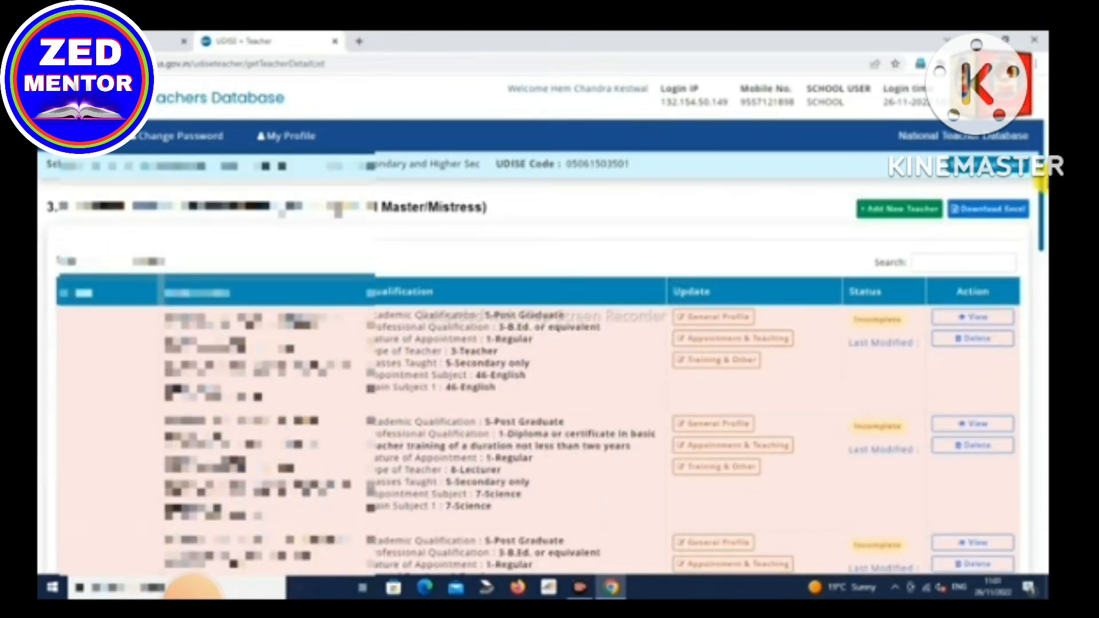
# Download the school's teacher details as an Excel file, open the workbook to view it, and close it.
pyautogui.click(990, 215)
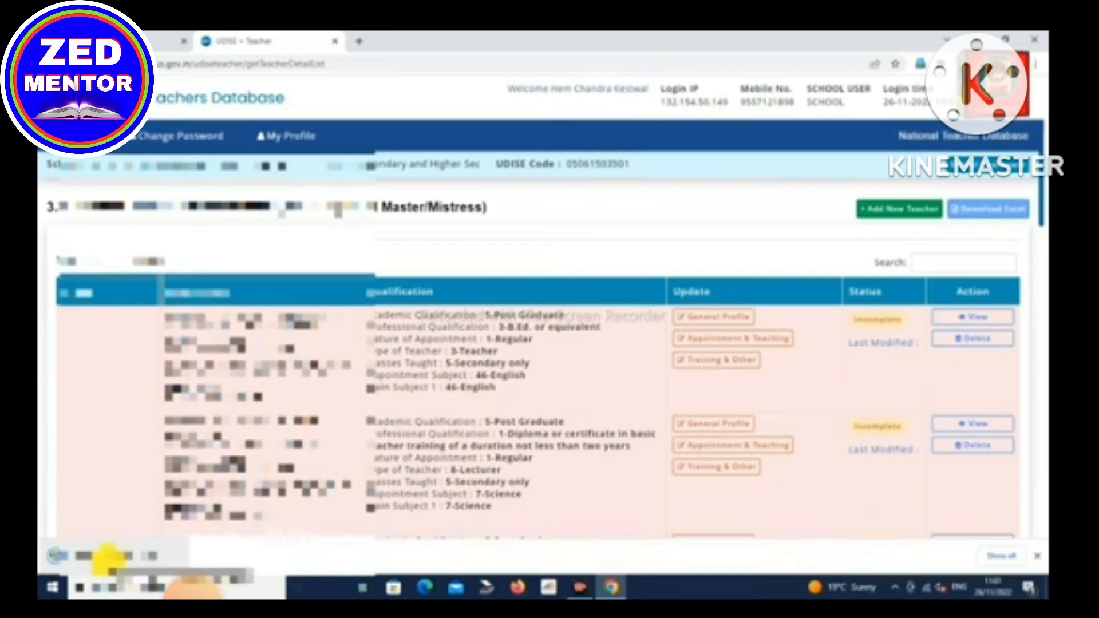
pyautogui.click(102, 558)
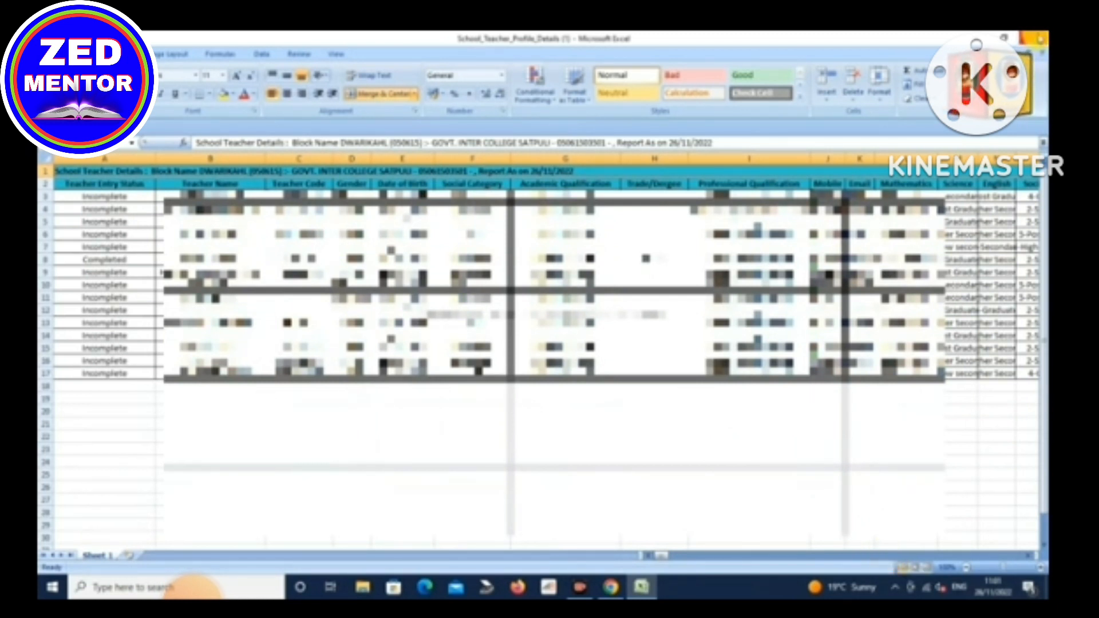
pyautogui.click(1039, 39)
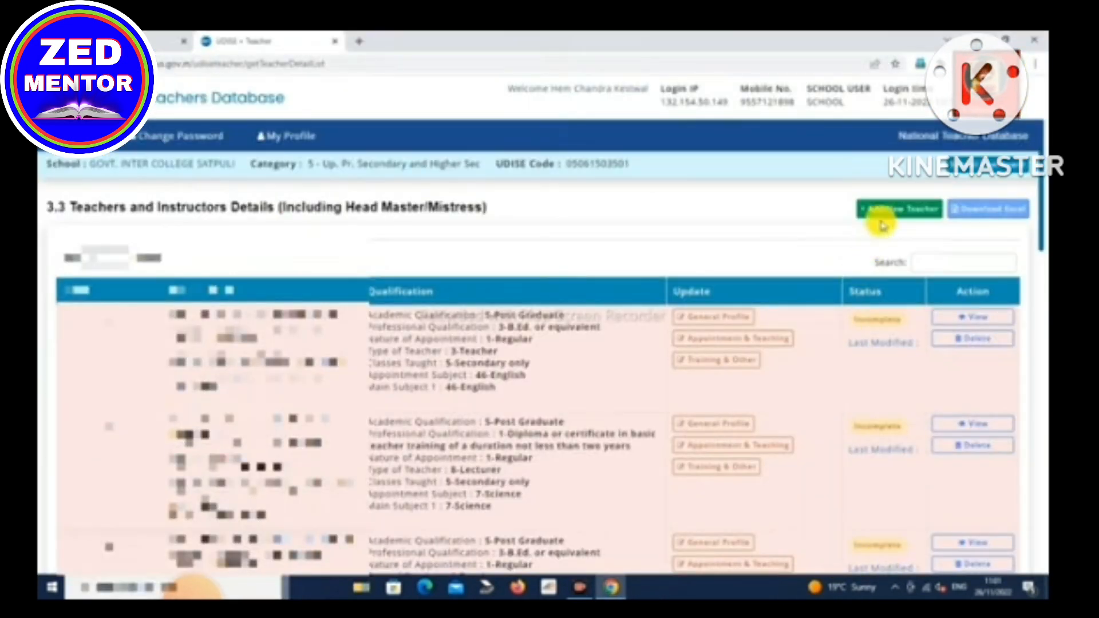